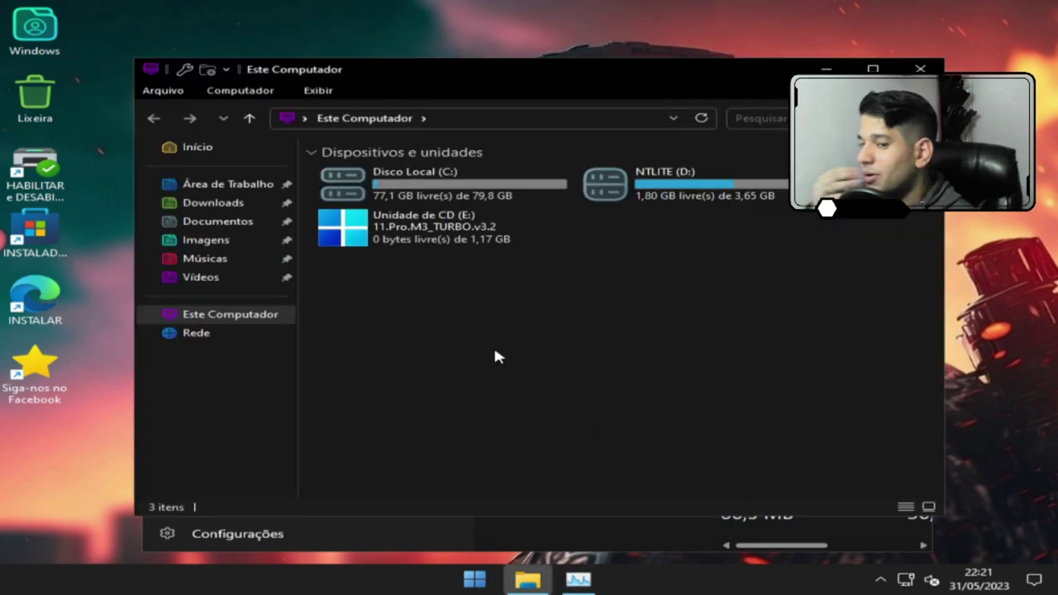
Check the used space, free space and capacity of Disco Local (C:) in its properties
{"action": "left_click", "coordinate": [429, 199]}
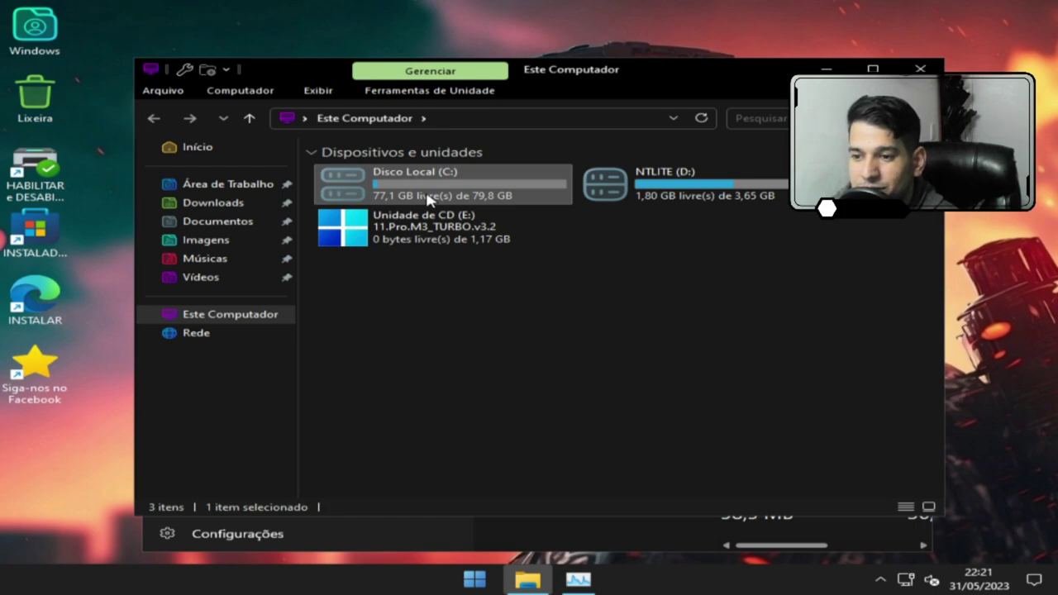
{"action": "right_click", "coordinate": [429, 199]}
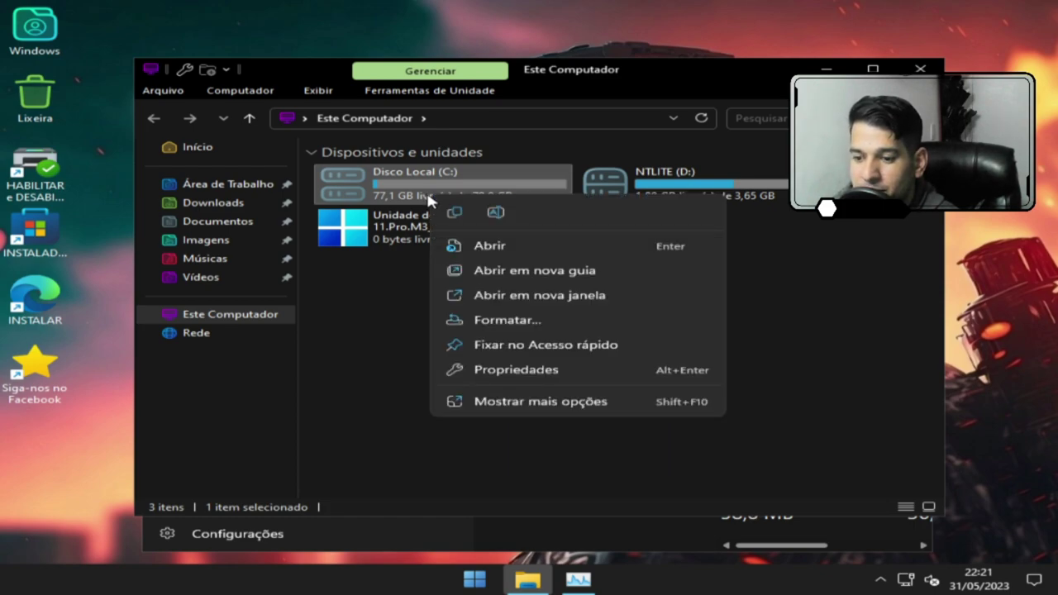
{"action": "left_click", "coordinate": [470, 370]}
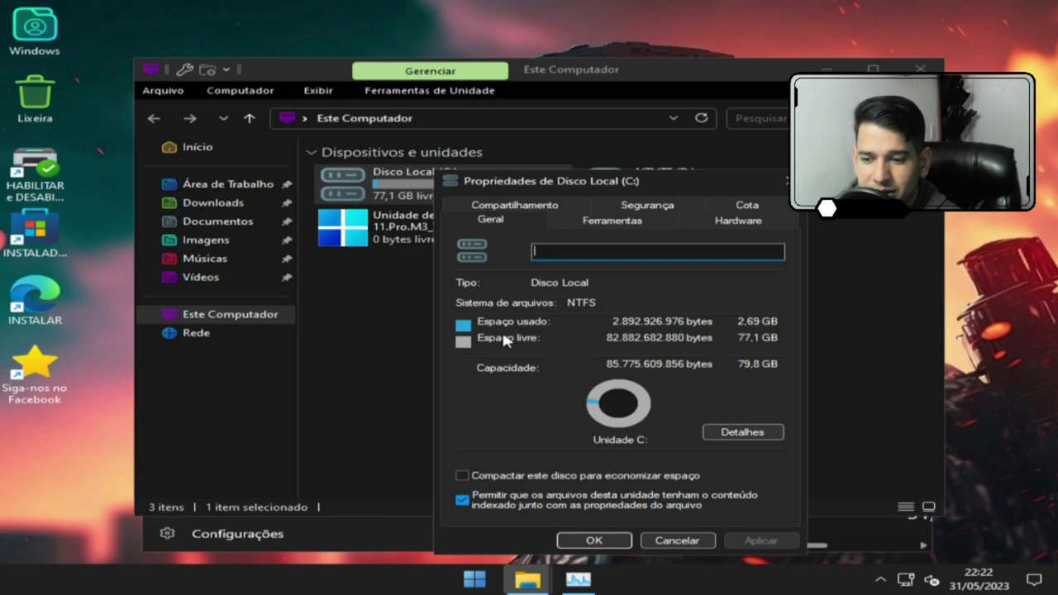
{"action": "left_click", "coordinate": [783, 180]}
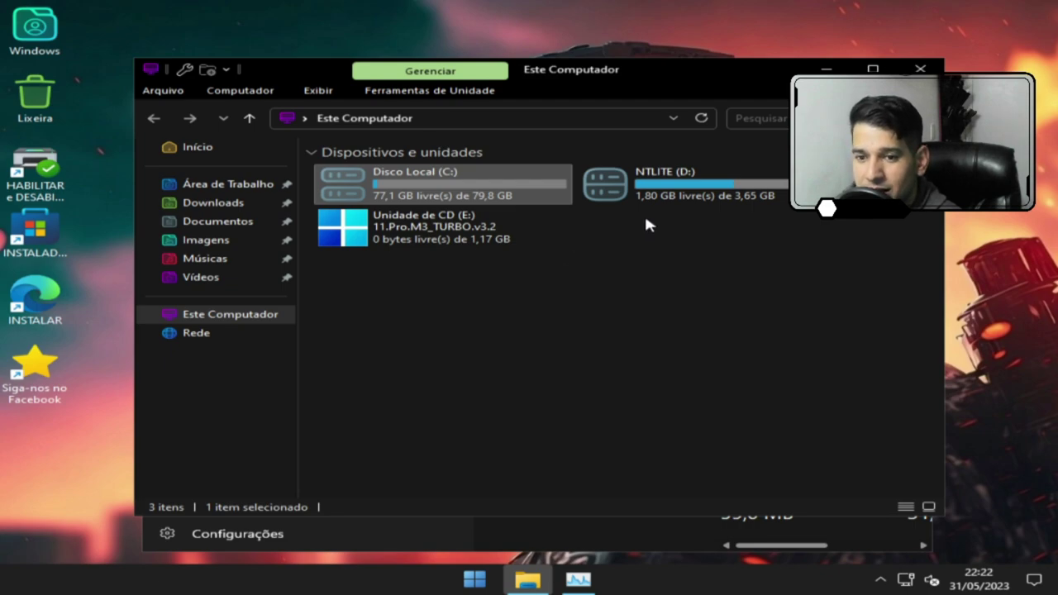
Check the size properties of the CD drive (E:), and close the Este Computador and Gerenciador de Tarefas windows
{"action": "right_click", "coordinate": [429, 245]}
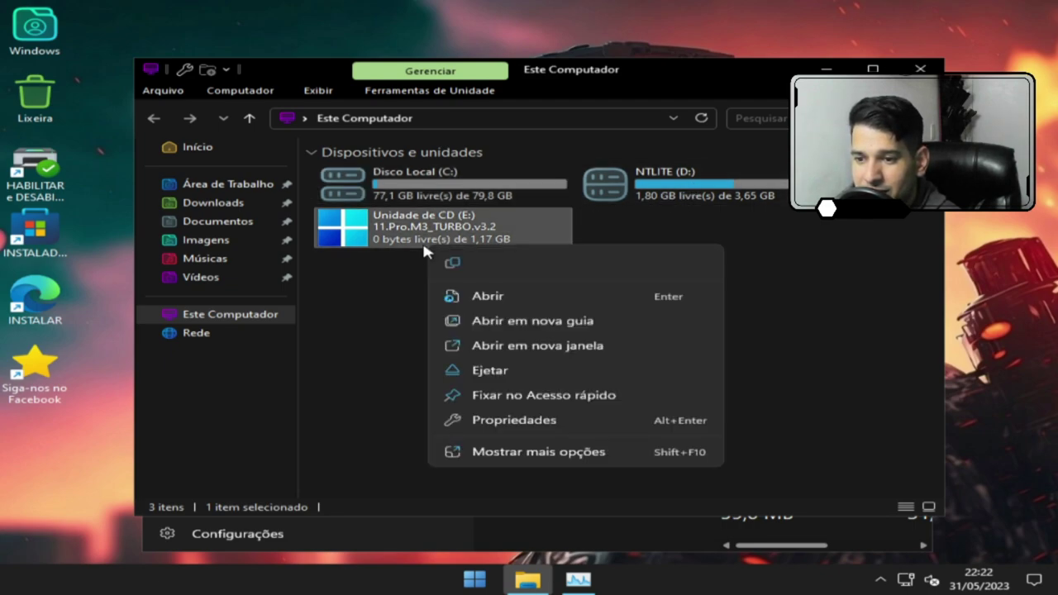
{"action": "left_click", "coordinate": [489, 428]}
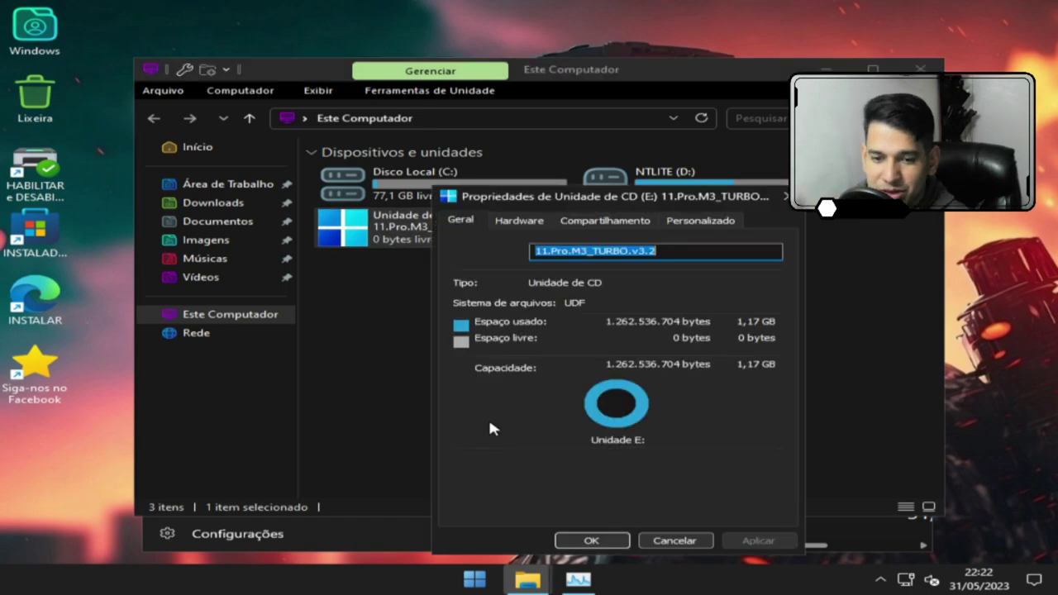
{"action": "left_click", "coordinate": [784, 197]}
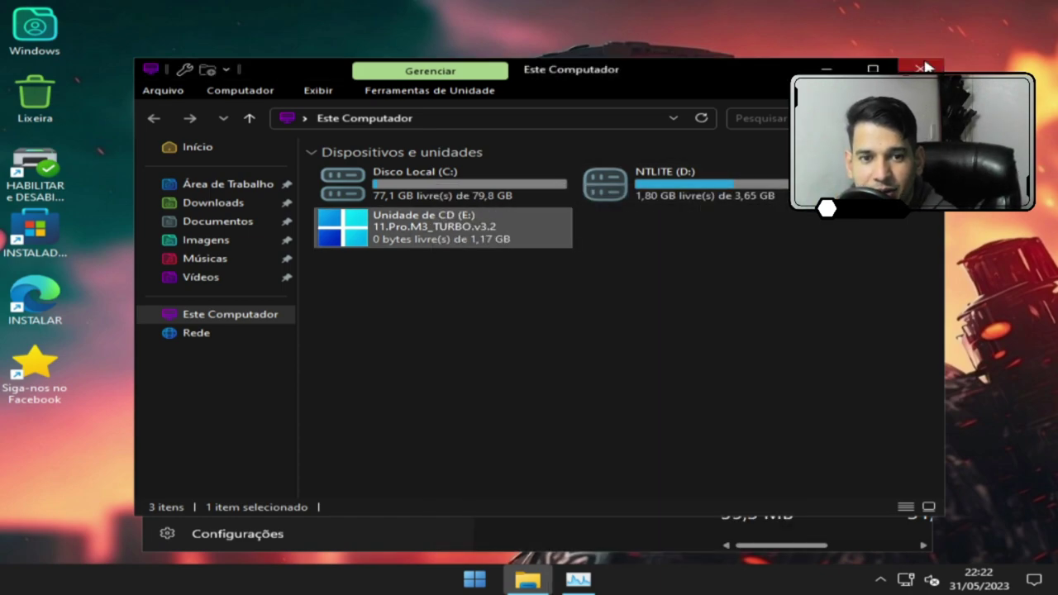
{"action": "left_click", "coordinate": [921, 68]}
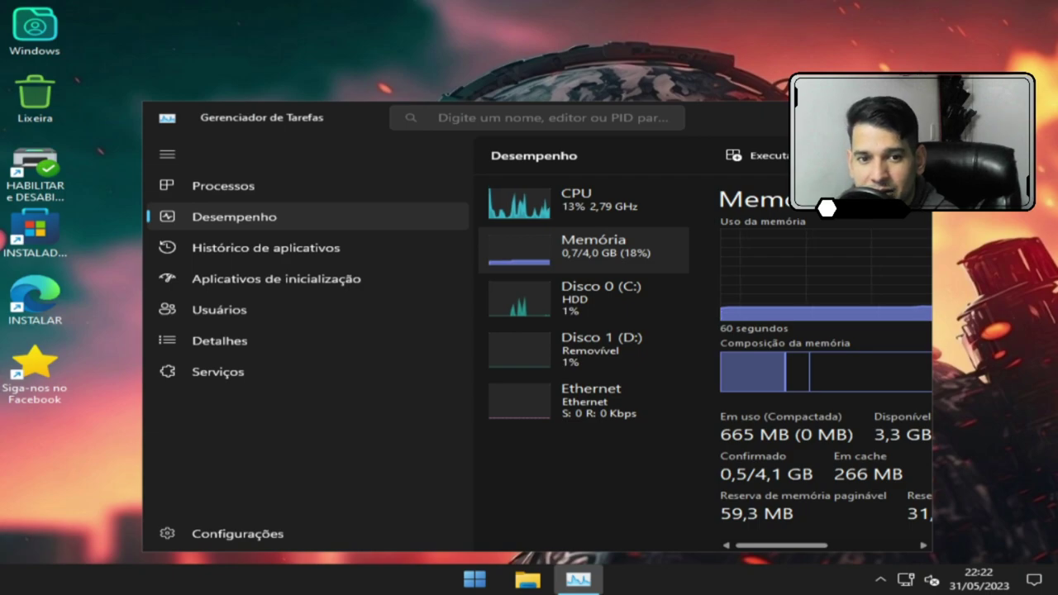
{"action": "left_click", "coordinate": [912, 116]}
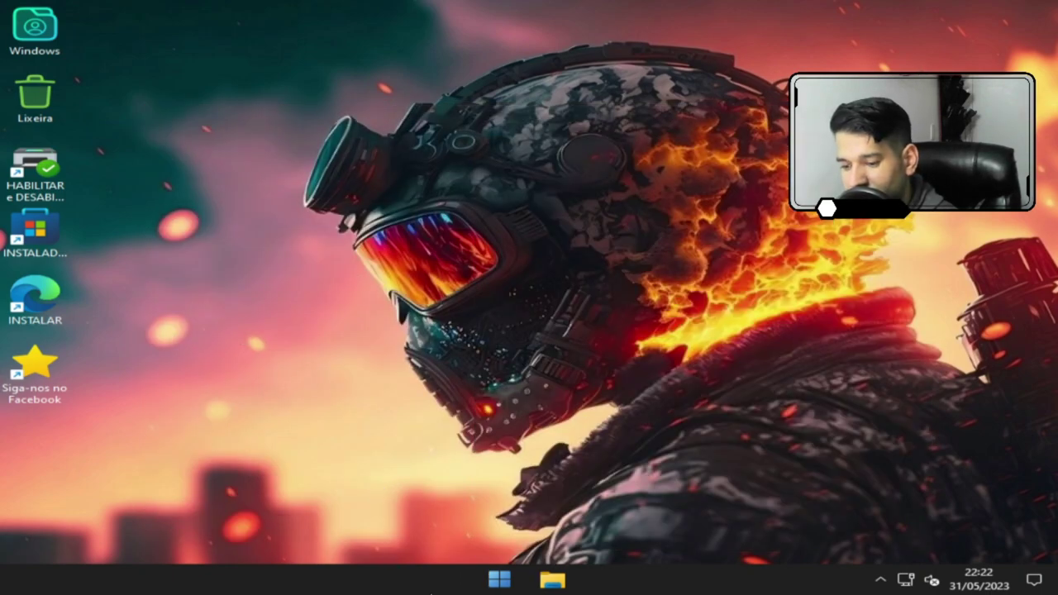
Open the Control Panel, view the Programas Padrão options and look through all the available items
{"action": "left_click", "coordinate": [499, 579]}
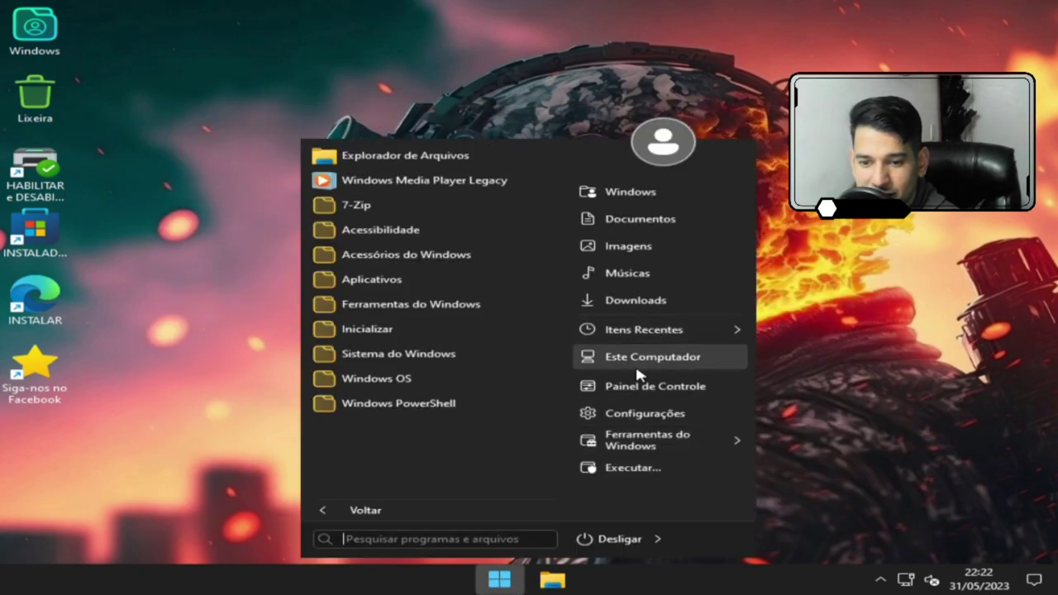
{"action": "left_click", "coordinate": [642, 390]}
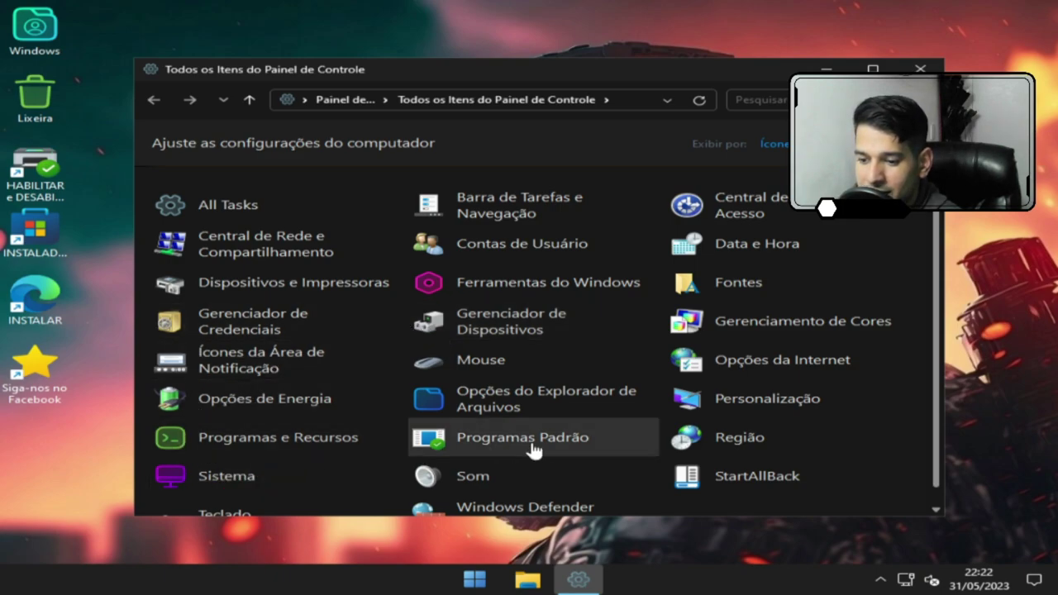
{"action": "left_click", "coordinate": [579, 447]}
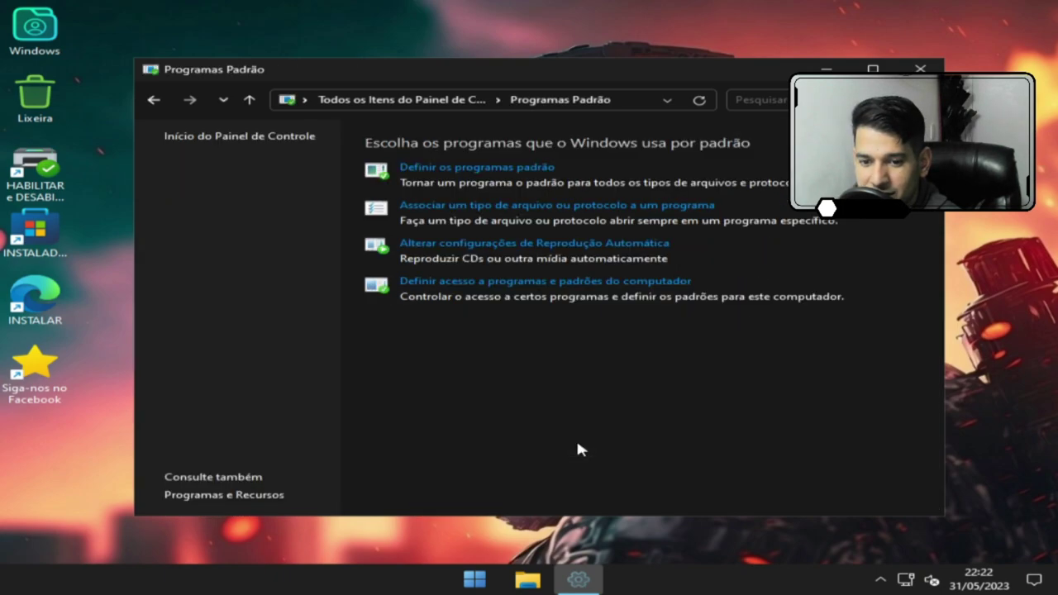
{"action": "left_click", "coordinate": [153, 99]}
{"action": "scroll", "coordinate": [739, 422], "scroll_direction": "down", "scroll_amount": 1}
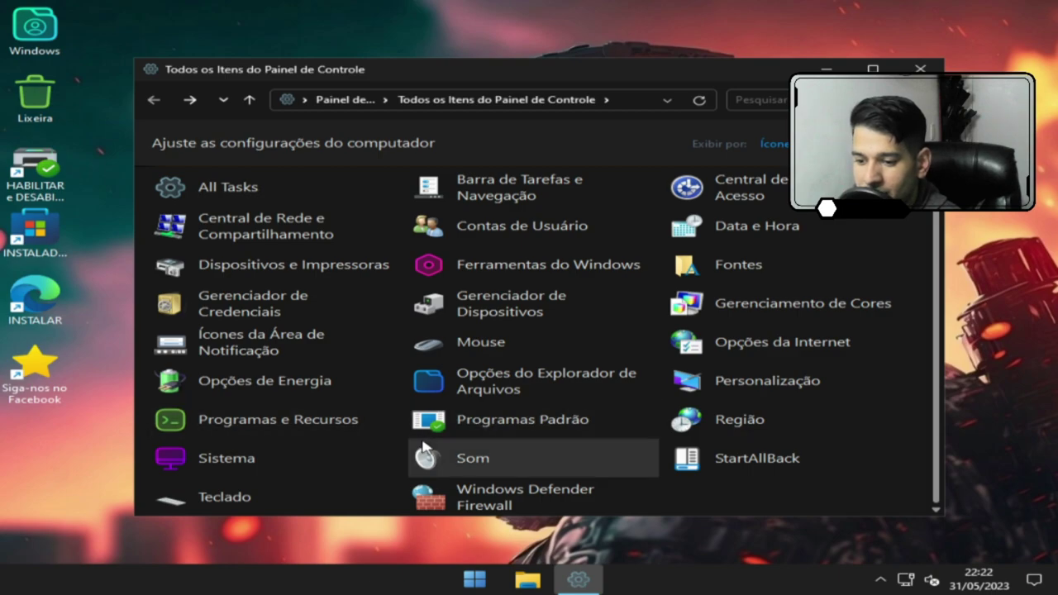
{"action": "scroll", "coordinate": [579, 413], "scroll_direction": "up", "scroll_amount": 1}
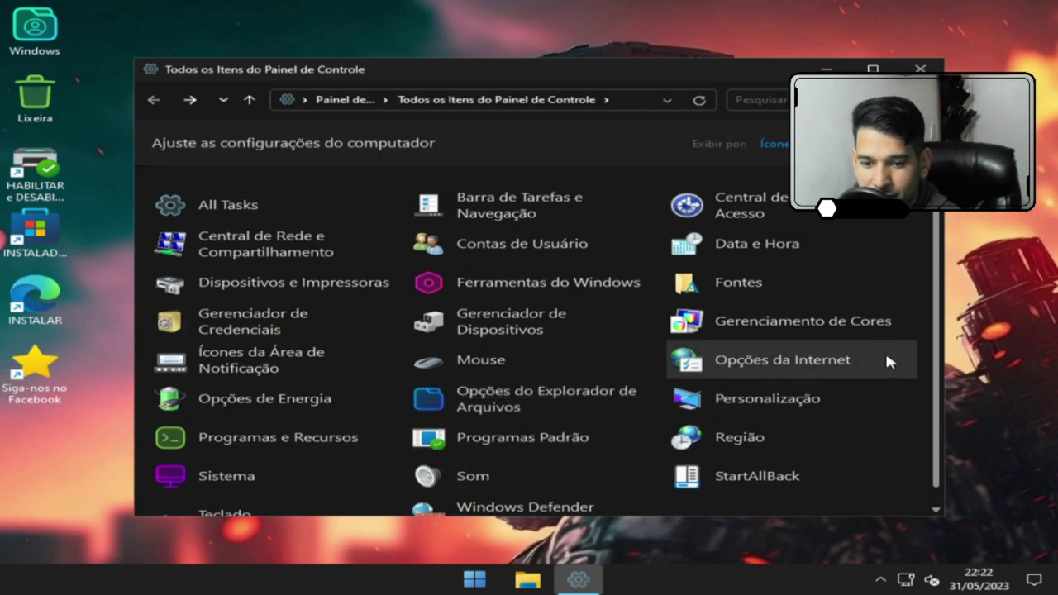
{"action": "scroll", "coordinate": [463, 438], "scroll_direction": "down", "scroll_amount": 1}
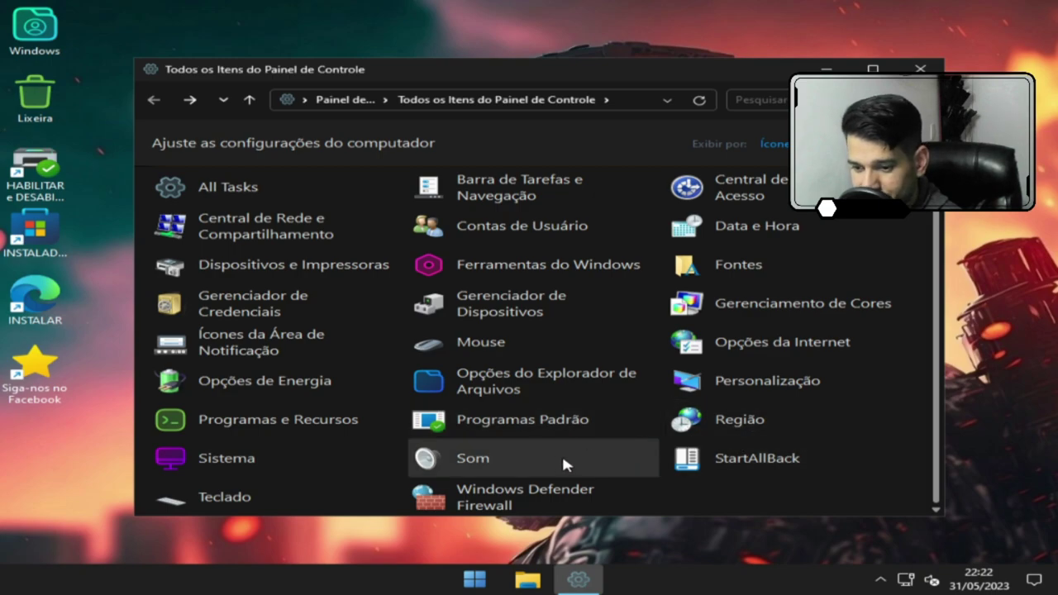
Examine the installed programs in Programas e Recursos and all details of the installed Windows updates
{"action": "left_click", "coordinate": [301, 422]}
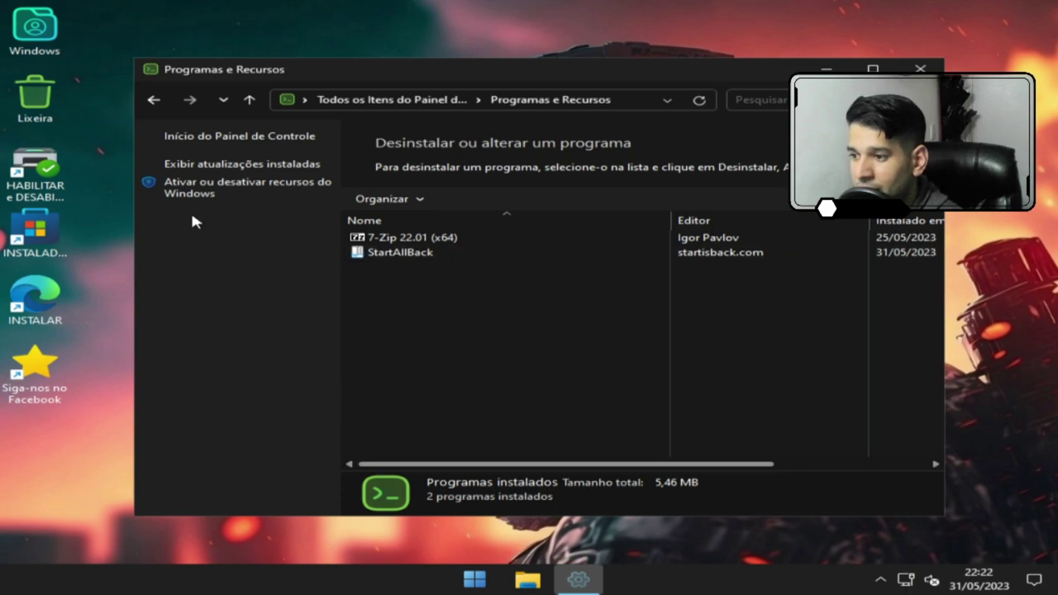
{"action": "left_click", "coordinate": [228, 167]}
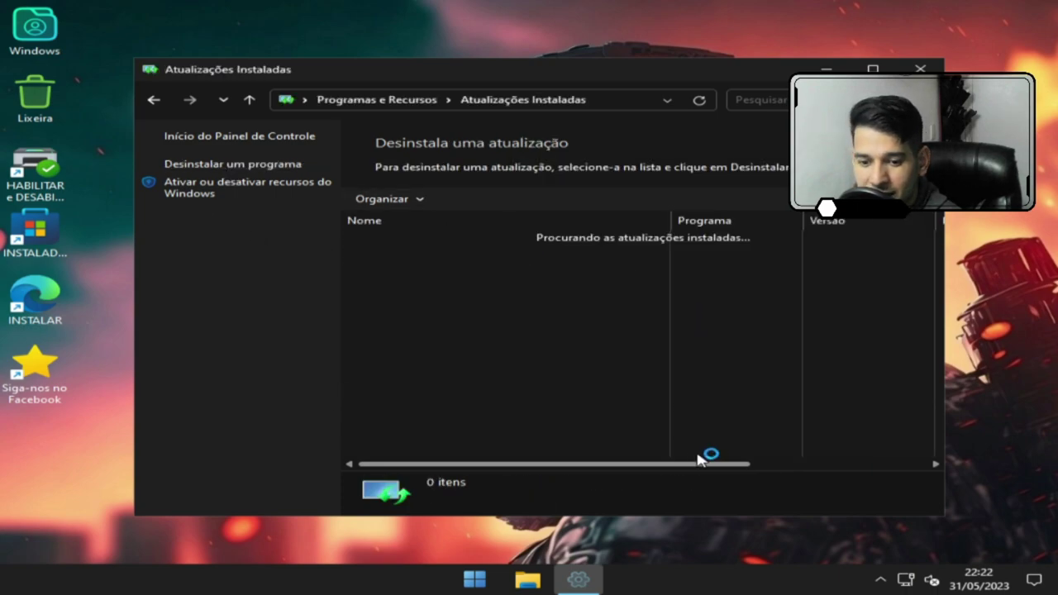
{"action": "left_click_drag", "start_coordinate": [723, 464], "coordinate": [924, 465]}
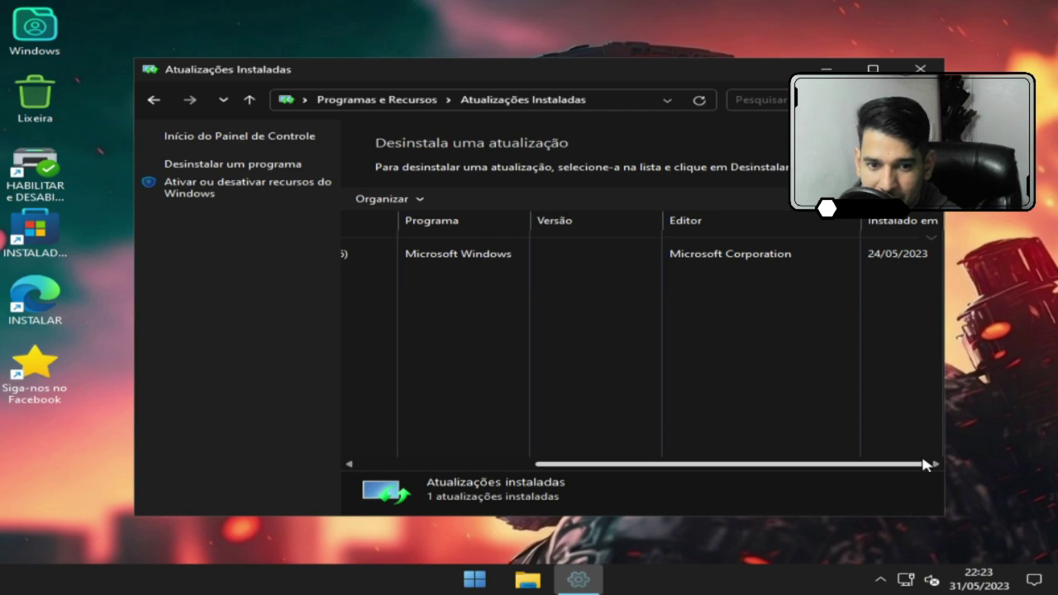
{"action": "left_click_drag", "start_coordinate": [924, 465], "coordinate": [592, 468]}
{"action": "left_click_drag", "start_coordinate": [681, 472], "coordinate": [1010, 416]}
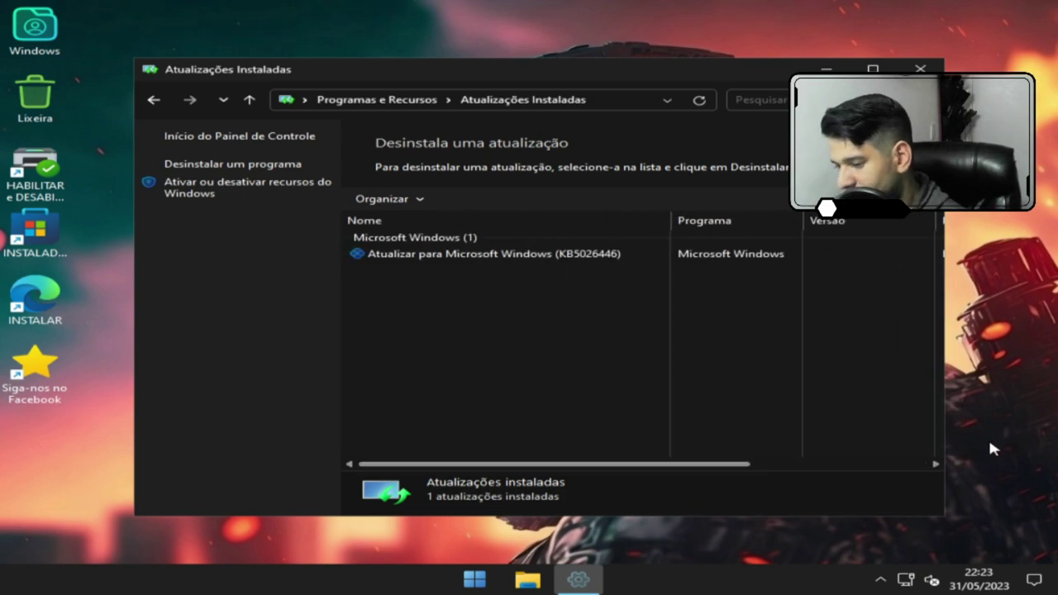
Run winver to check the Windows version and build, and close it along with the installed updates window
{"action": "key", "text": "super+r"}
{"action": "type", "text": "winver"}
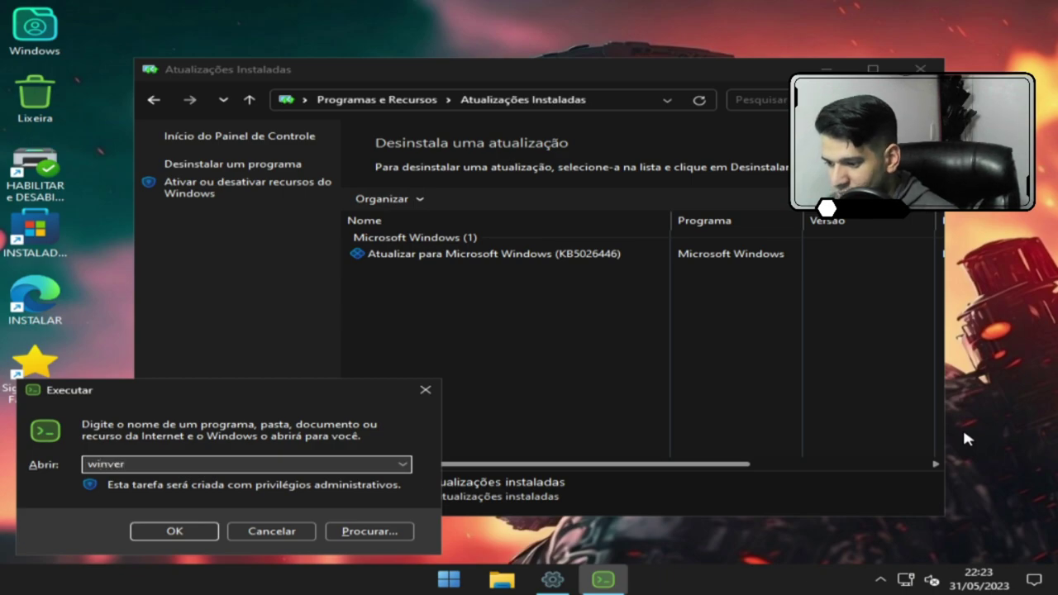
{"action": "key", "text": "Return"}
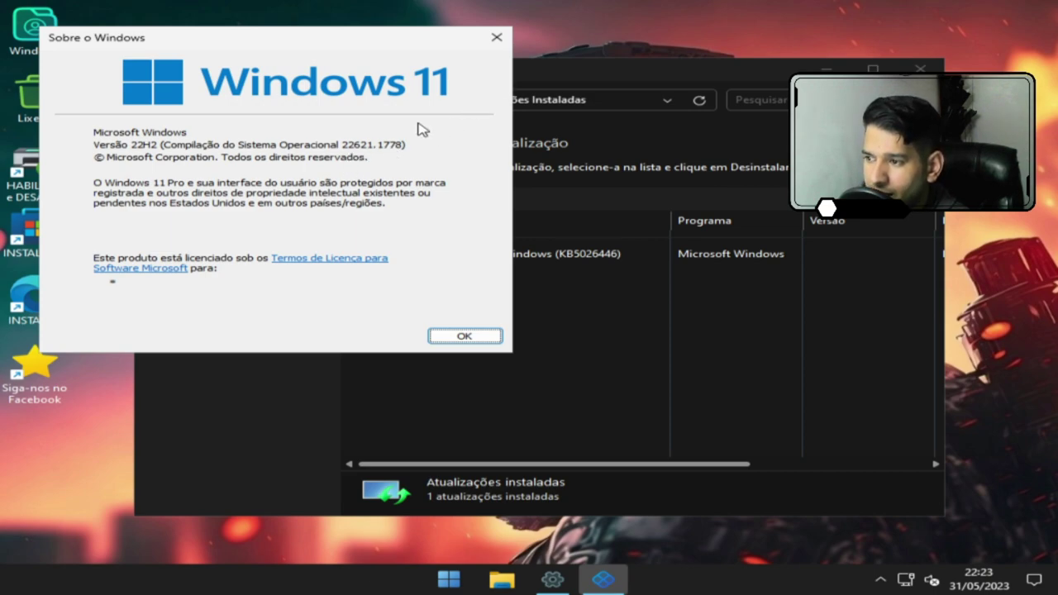
{"action": "left_click", "coordinate": [496, 38]}
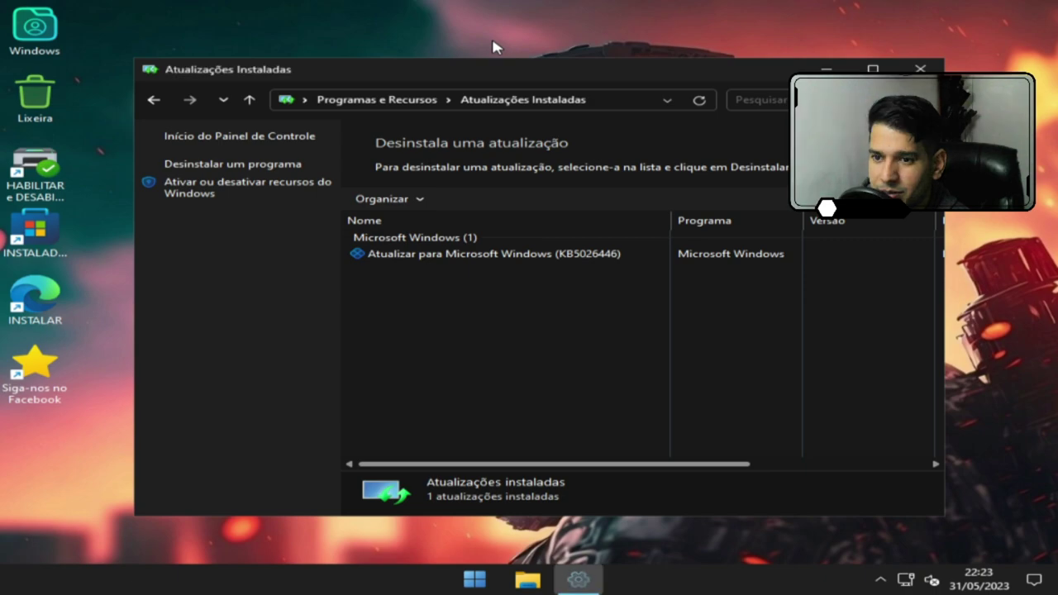
{"action": "left_click", "coordinate": [921, 68]}
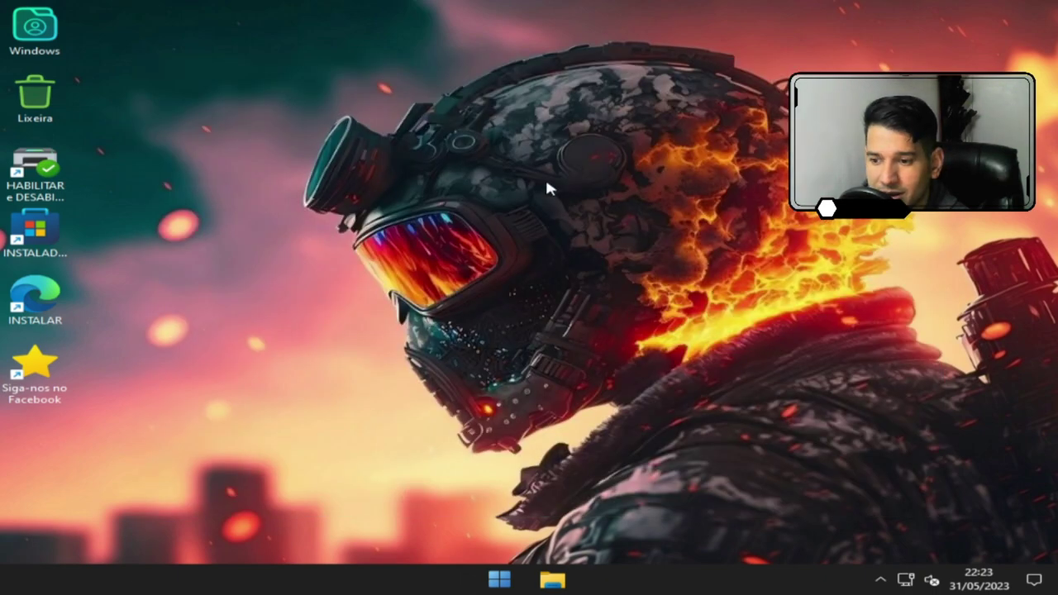
View the desktop's context options and open File Explorer at Este Computador
{"action": "right_click", "coordinate": [457, 218]}
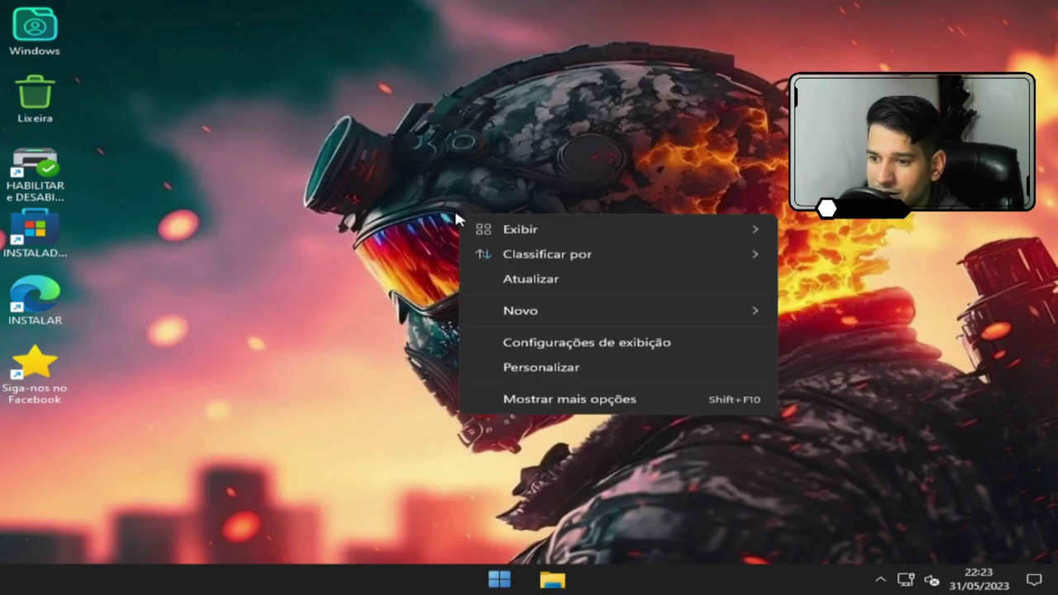
{"action": "left_click", "coordinate": [556, 584]}
{"action": "left_click", "coordinate": [557, 585]}
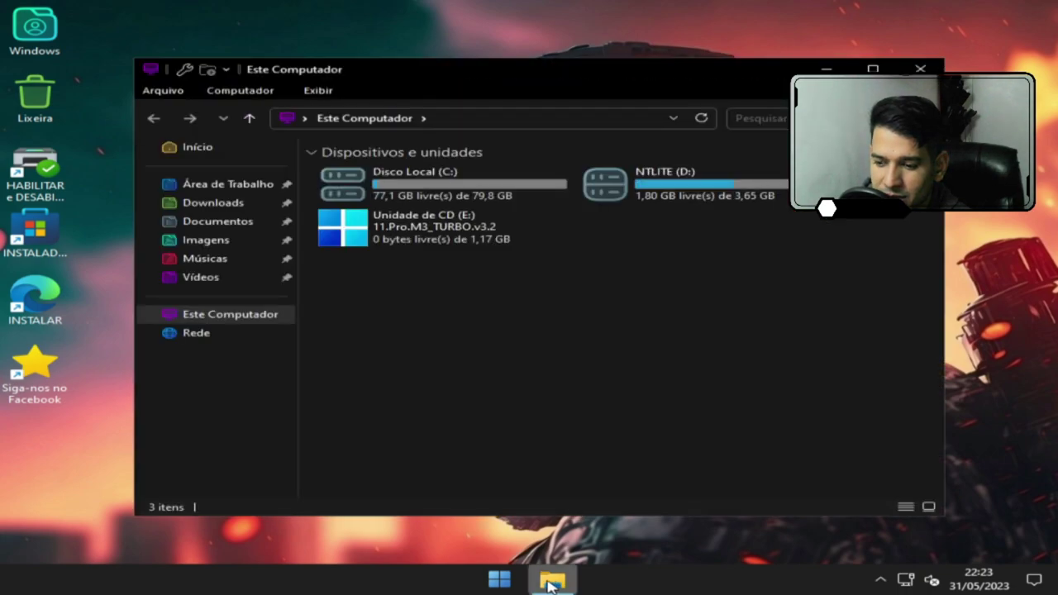
Expand the Windows OS folder among the Start programs to examine the tools it contains
{"action": "left_click", "coordinate": [499, 578]}
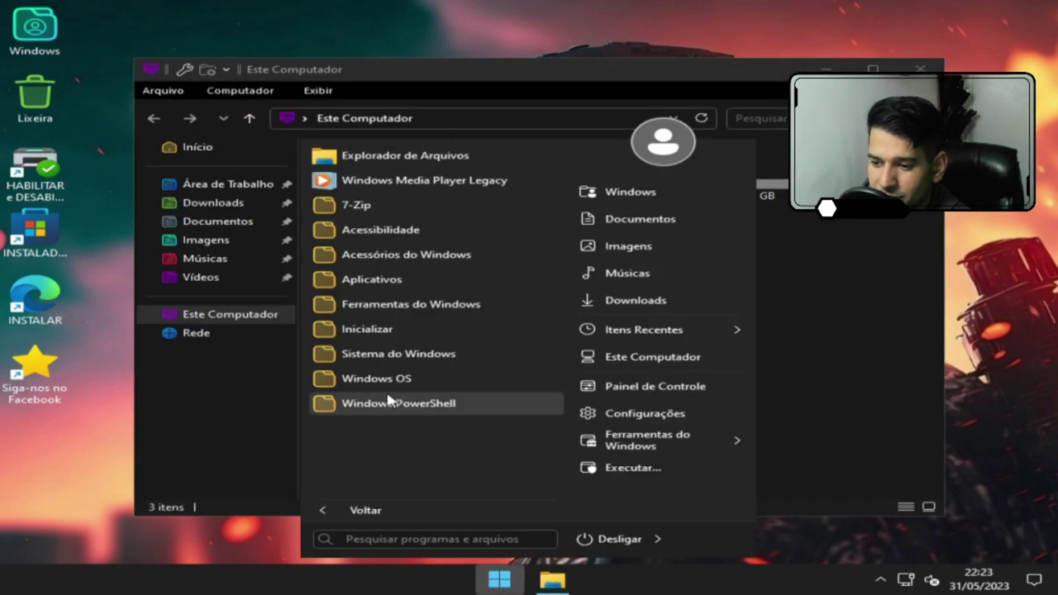
{"action": "left_click", "coordinate": [361, 380]}
{"action": "scroll", "coordinate": [509, 448], "scroll_direction": "down", "scroll_amount": 1}
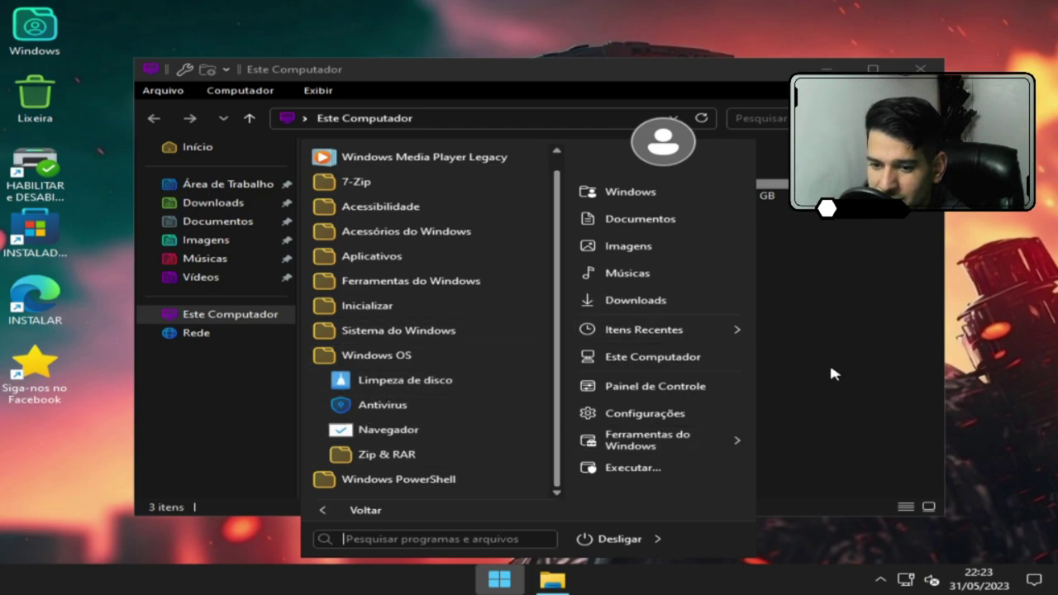
{"action": "left_click", "coordinate": [831, 400]}
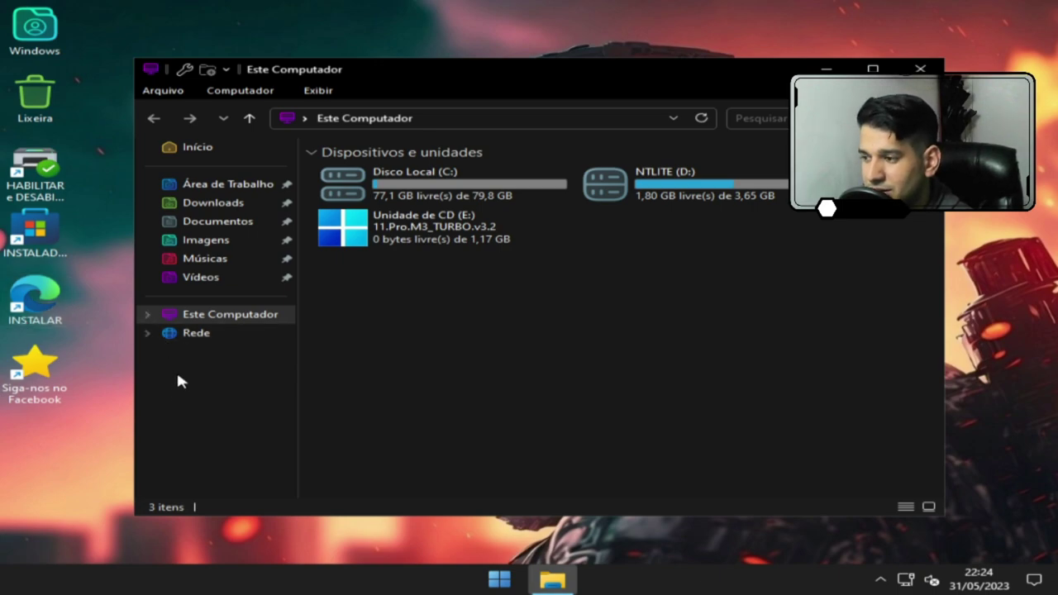
Launch the Microsoft Edge installer from the INSTALAR desktop shortcut
{"action": "left_click", "coordinate": [53, 320]}
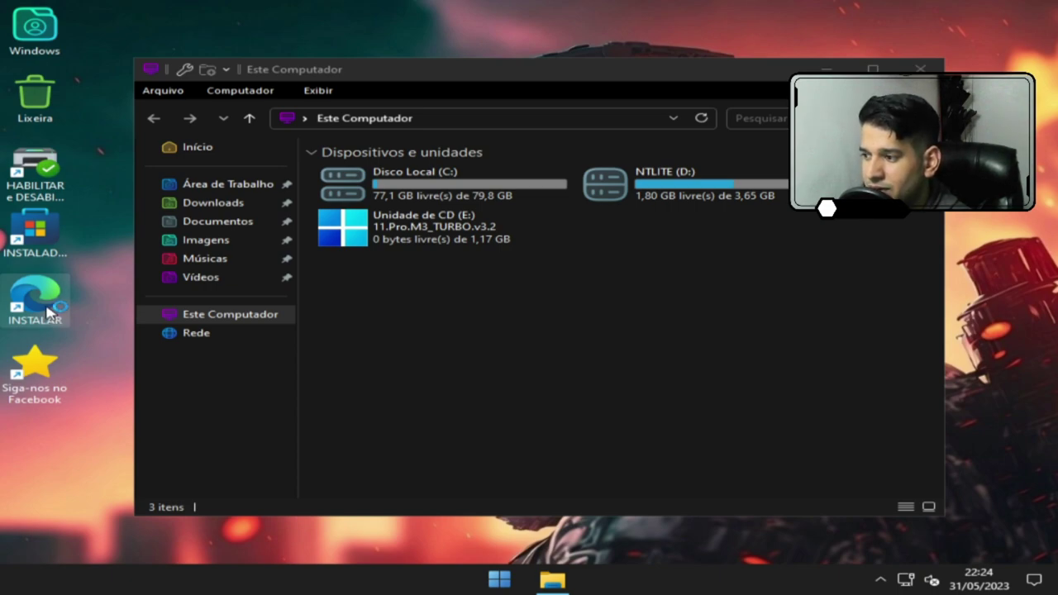
{"action": "double_click", "coordinate": [48, 312]}
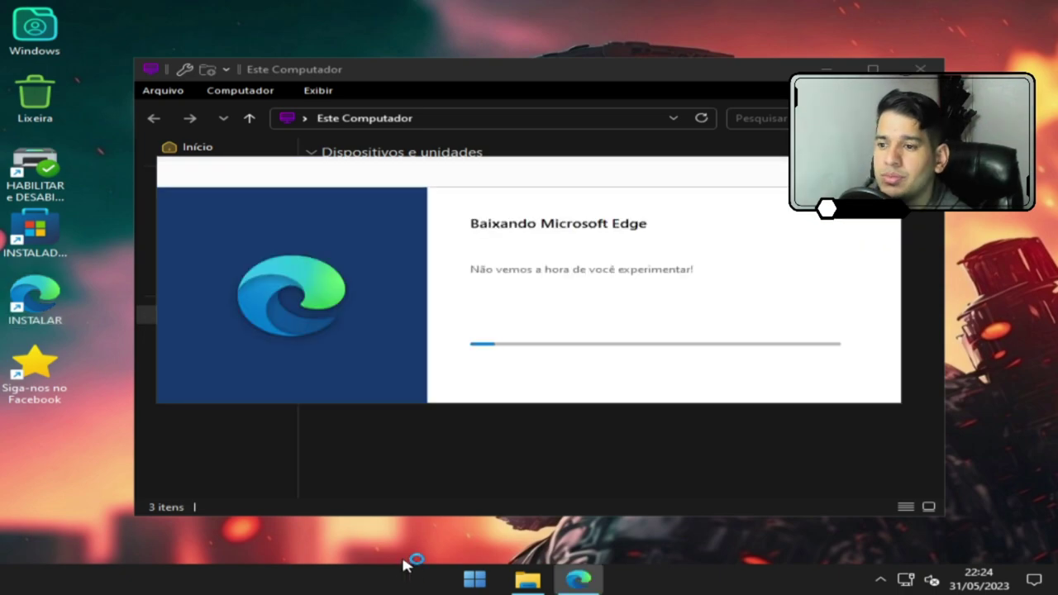
{"action": "left_click", "coordinate": [502, 466]}
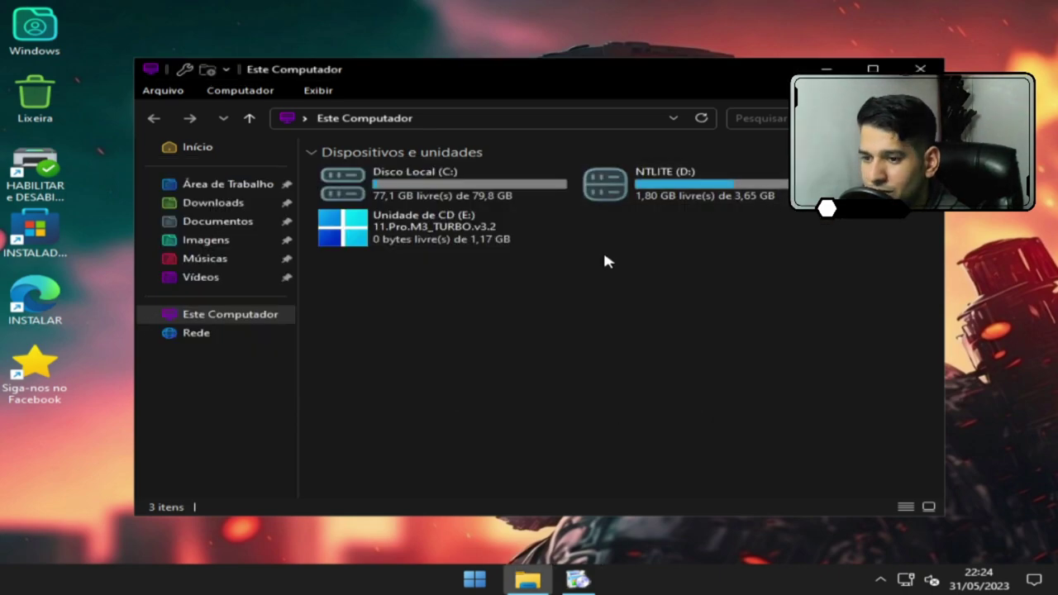
Open the desktop's Personalização settings, close the Este Computador window and look through the themes and personalization options
{"action": "right_click", "coordinate": [968, 212]}
{"action": "left_click", "coordinate": [693, 361]}
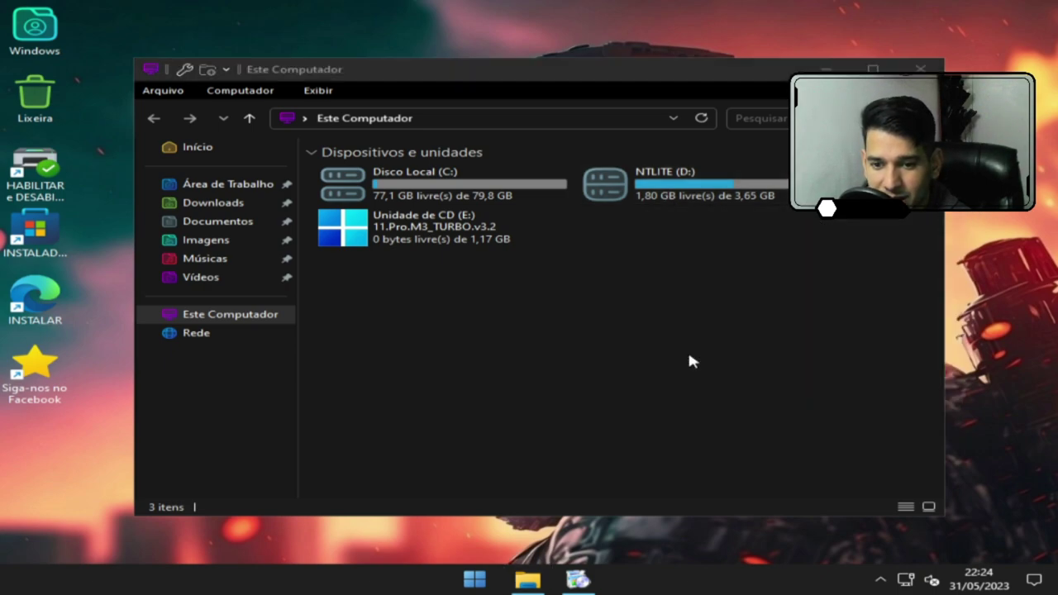
{"action": "left_click", "coordinate": [918, 69]}
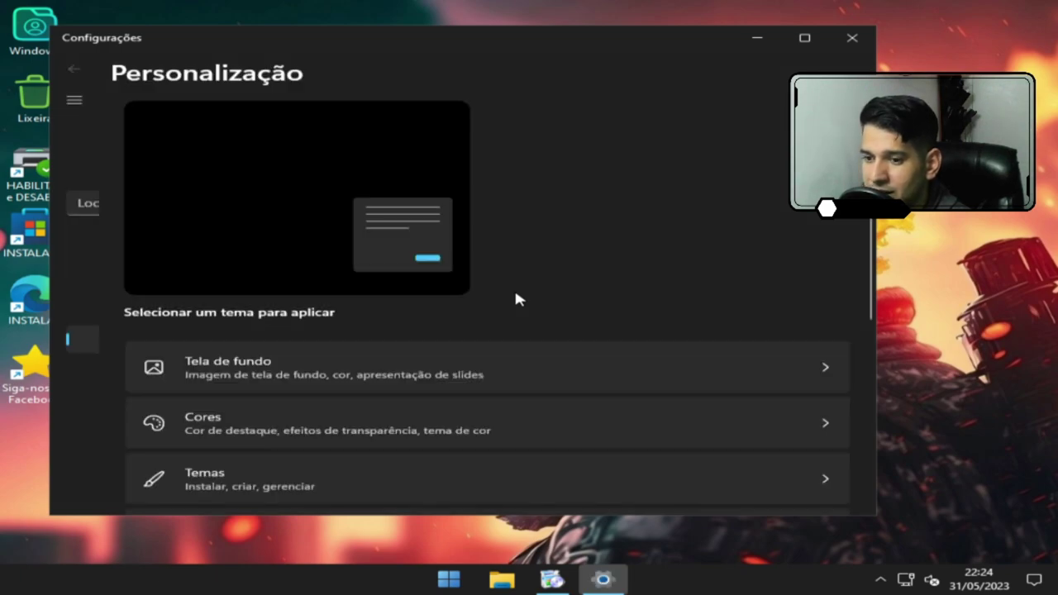
{"action": "scroll", "coordinate": [529, 325], "scroll_direction": "down", "scroll_amount": 1}
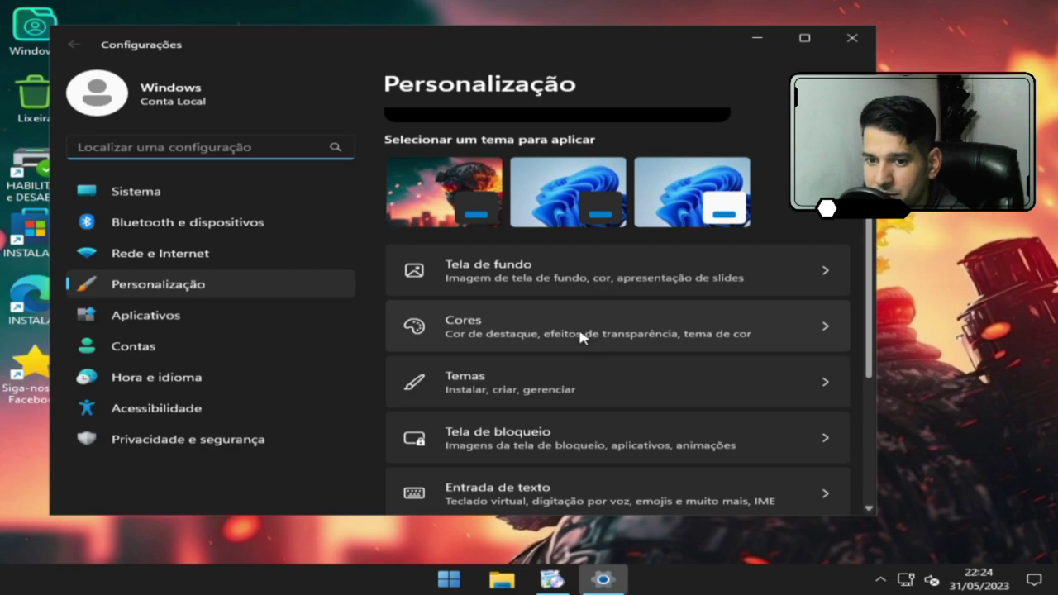
{"action": "scroll", "coordinate": [587, 355], "scroll_direction": "up", "scroll_amount": 3}
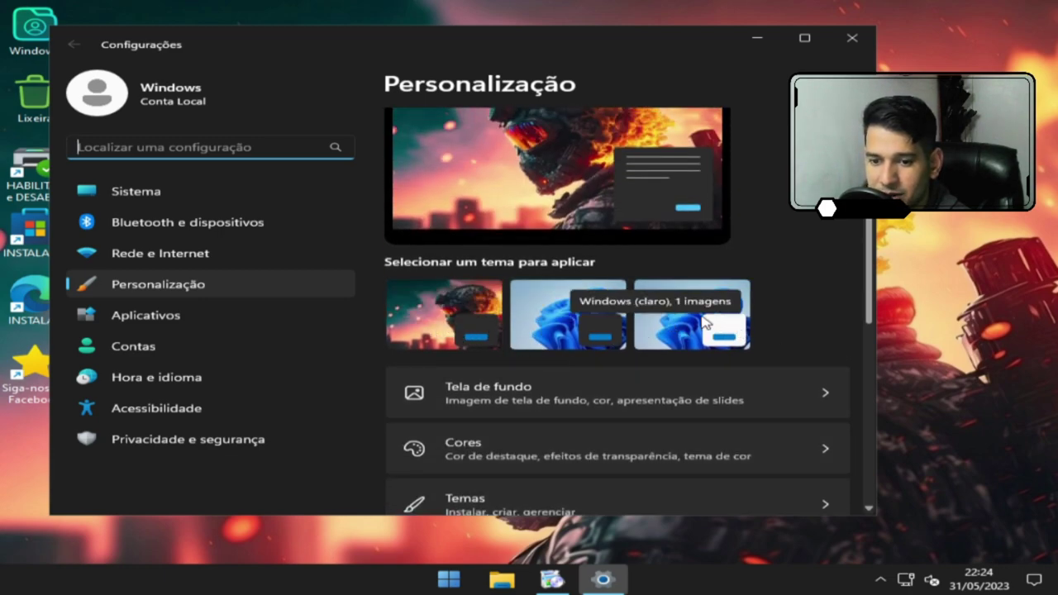
Apply the Windows (claro) theme and check how the Start menu looks with it
{"action": "left_click", "coordinate": [653, 341]}
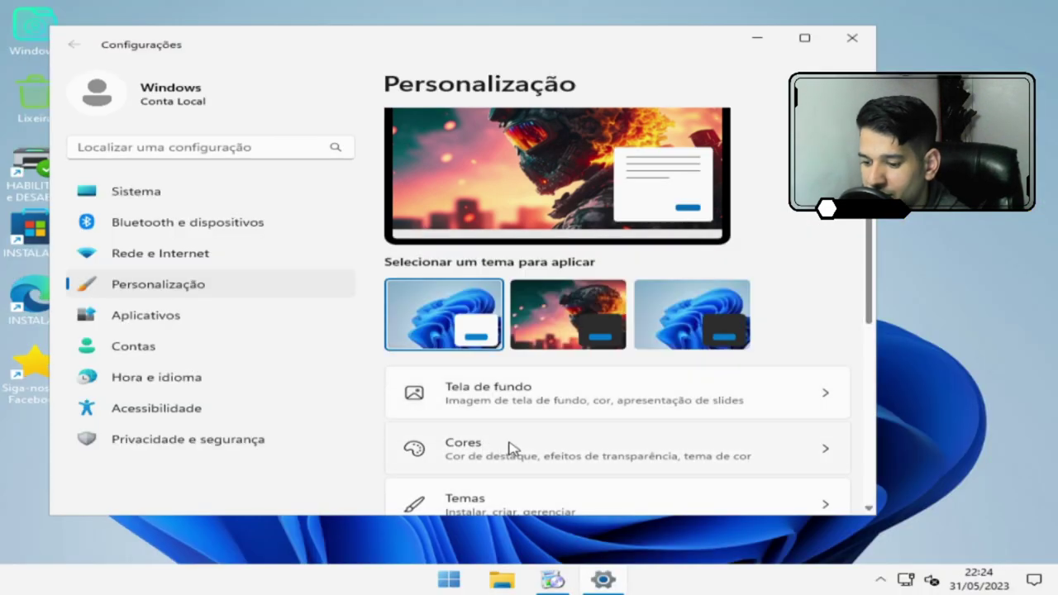
{"action": "left_click", "coordinate": [449, 582]}
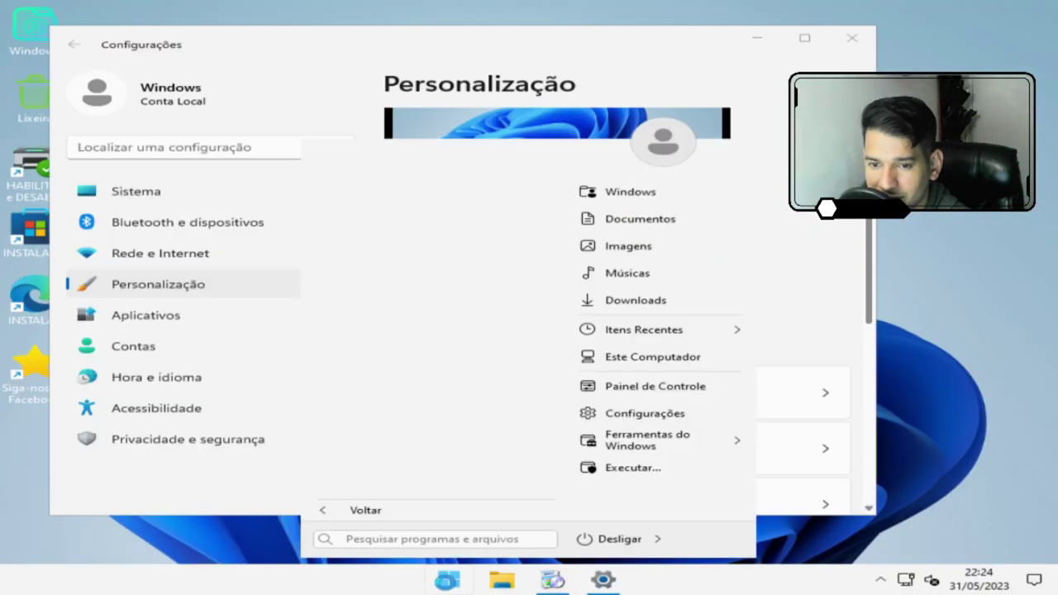
{"action": "left_click", "coordinate": [447, 583]}
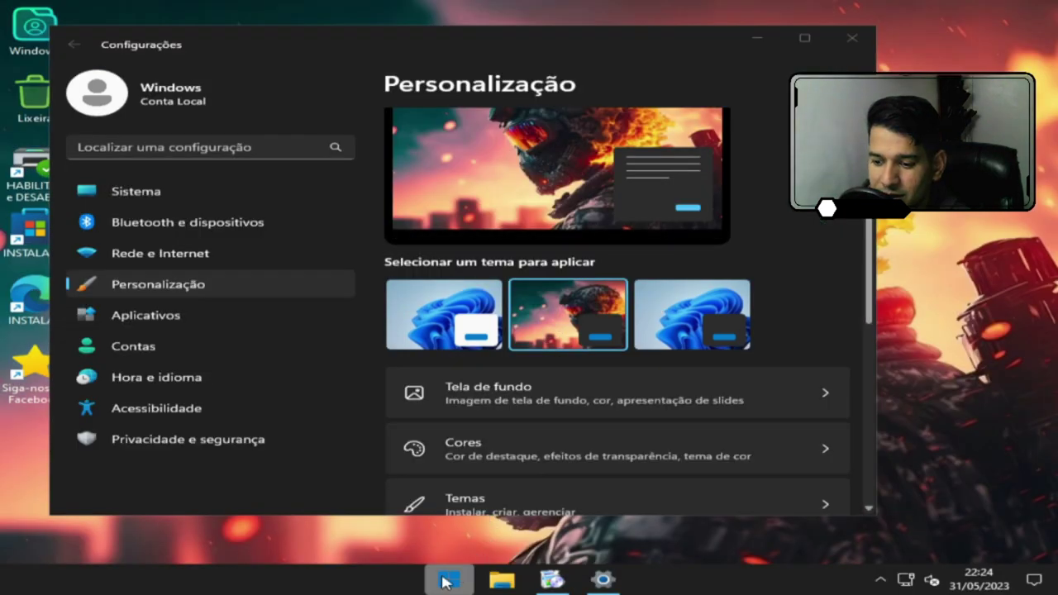
Apply the dark Windows theme with the blue wallpaper and check how the Start menu looks with it
{"action": "left_click", "coordinate": [653, 333]}
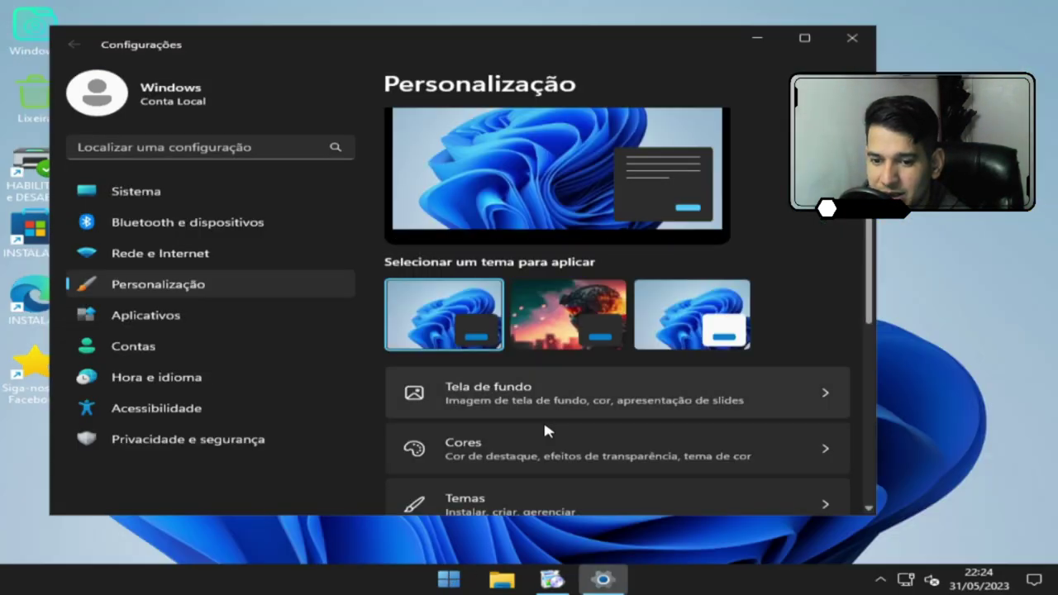
{"action": "left_click", "coordinate": [448, 581]}
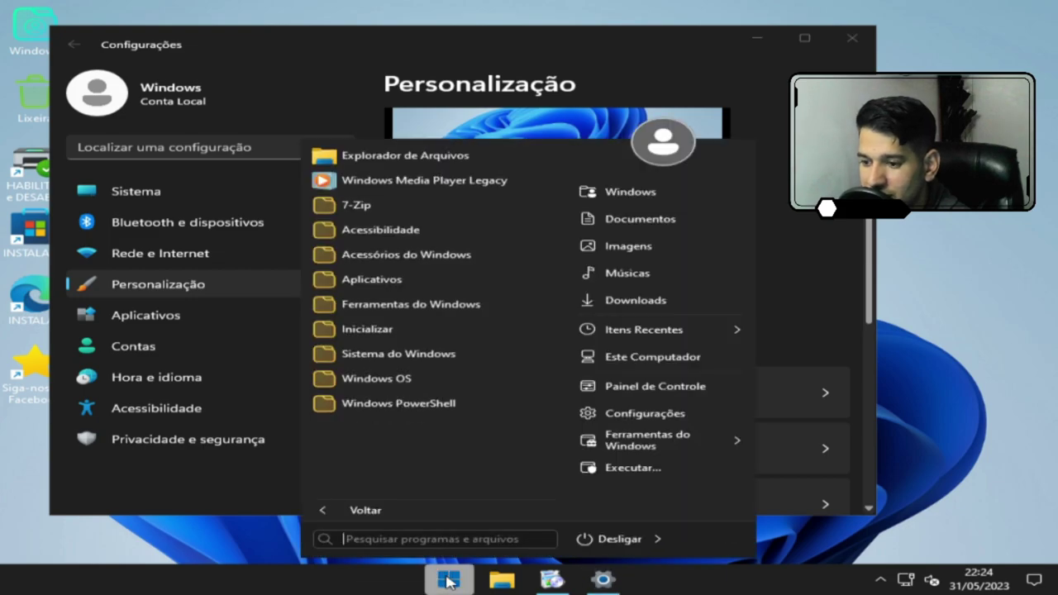
{"action": "left_click", "coordinate": [447, 581]}
{"action": "left_click", "coordinate": [447, 582]}
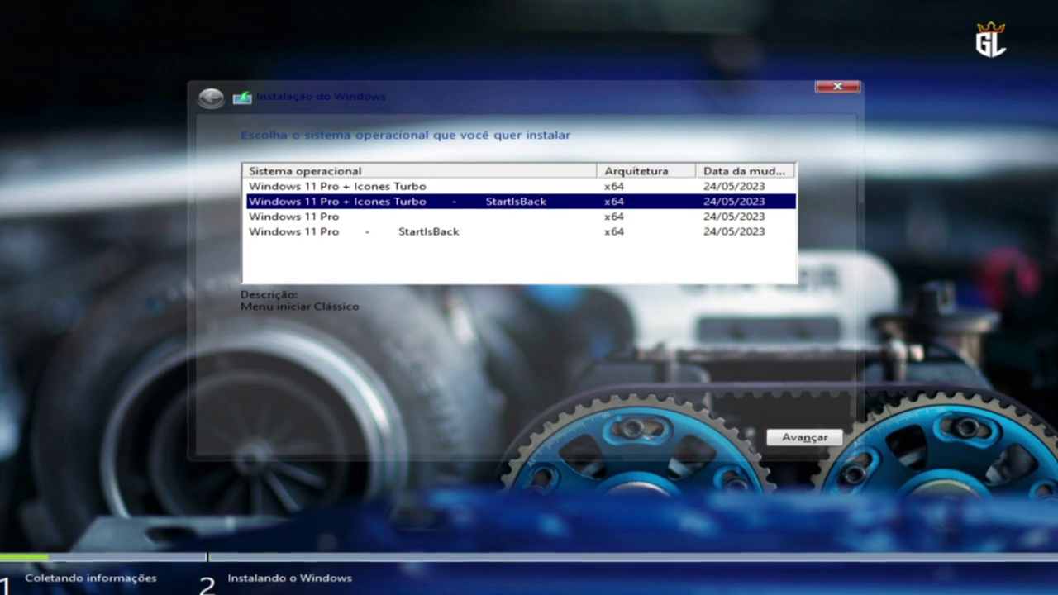
Compare the editions offered by the Windows installer and proceed with Windows 11 Pro + Icones Turbo - StartIsBack
{"action": "left_click", "coordinate": [372, 188]}
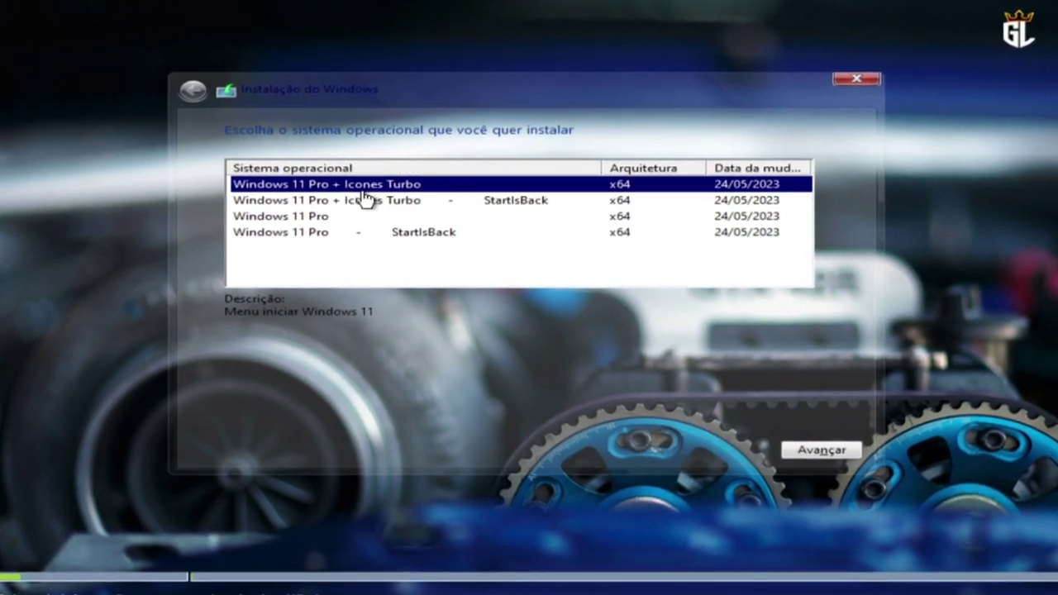
{"action": "left_click", "coordinate": [316, 216]}
{"action": "left_click", "coordinate": [314, 233]}
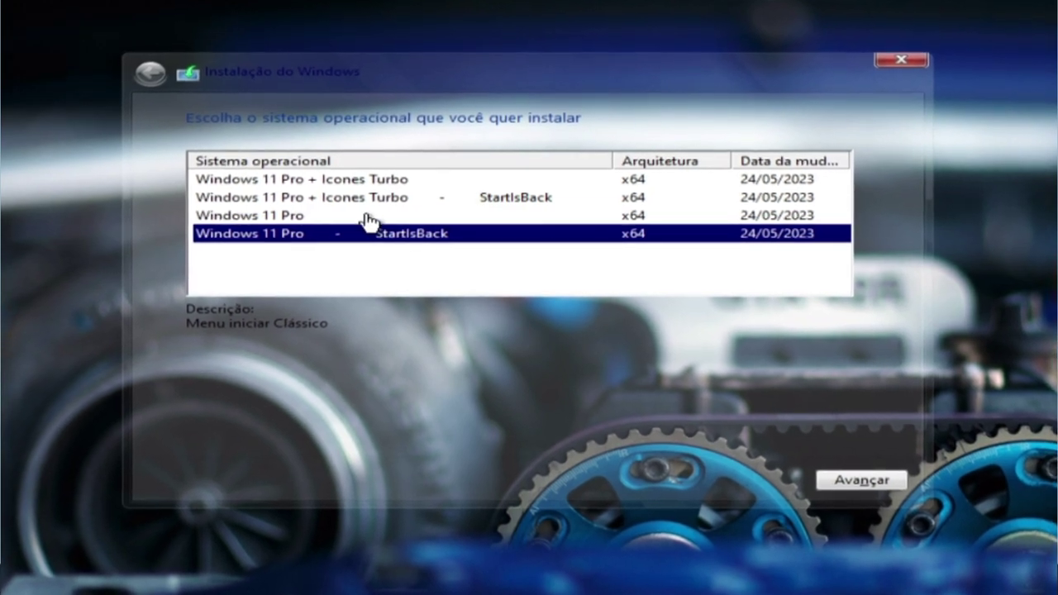
{"action": "left_click", "coordinate": [368, 217]}
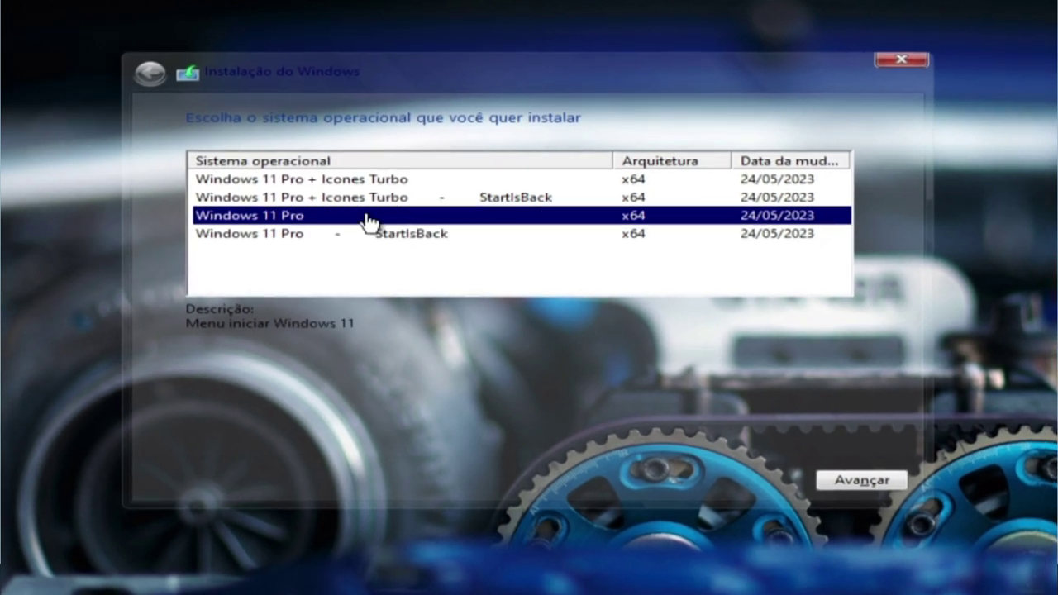
{"action": "left_click", "coordinate": [529, 198]}
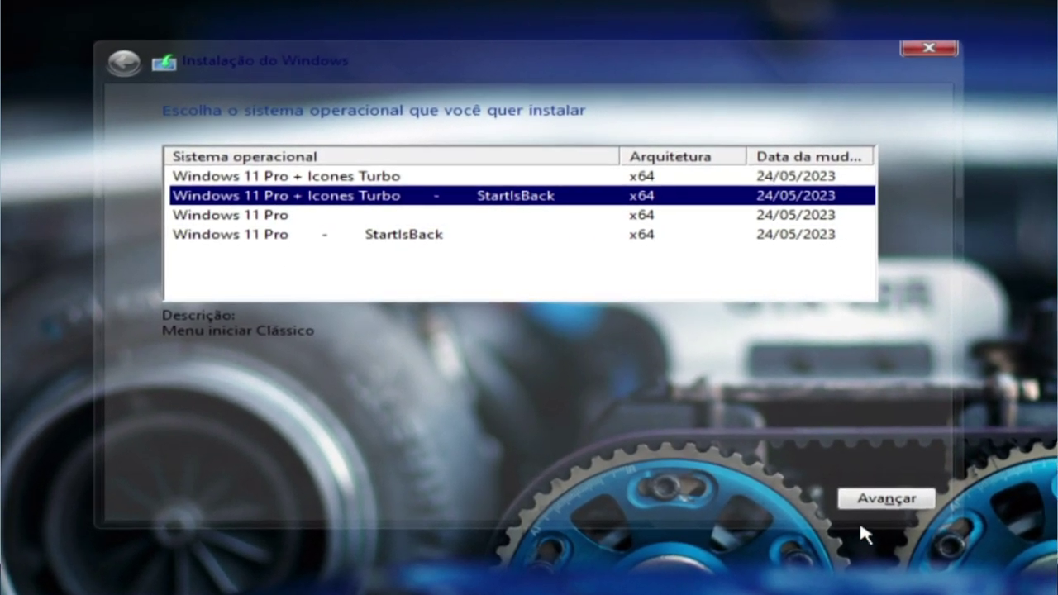
{"action": "left_click", "coordinate": [897, 501]}
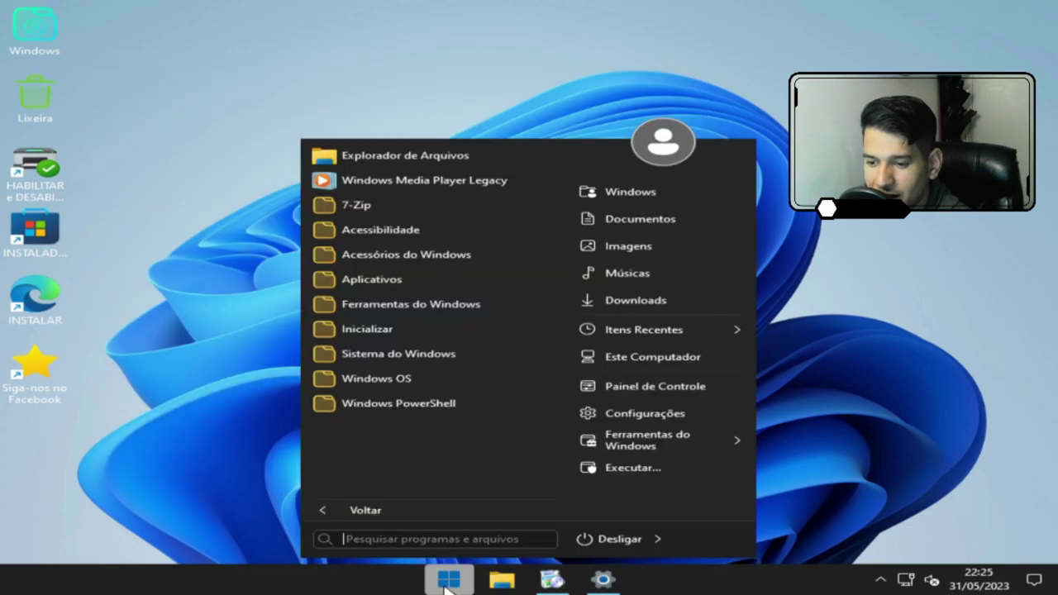
View the classic Start menu and open its Propriedades to bring up the StartAllBack configuration
{"action": "left_click", "coordinate": [446, 583]}
{"action": "left_click", "coordinate": [446, 583]}
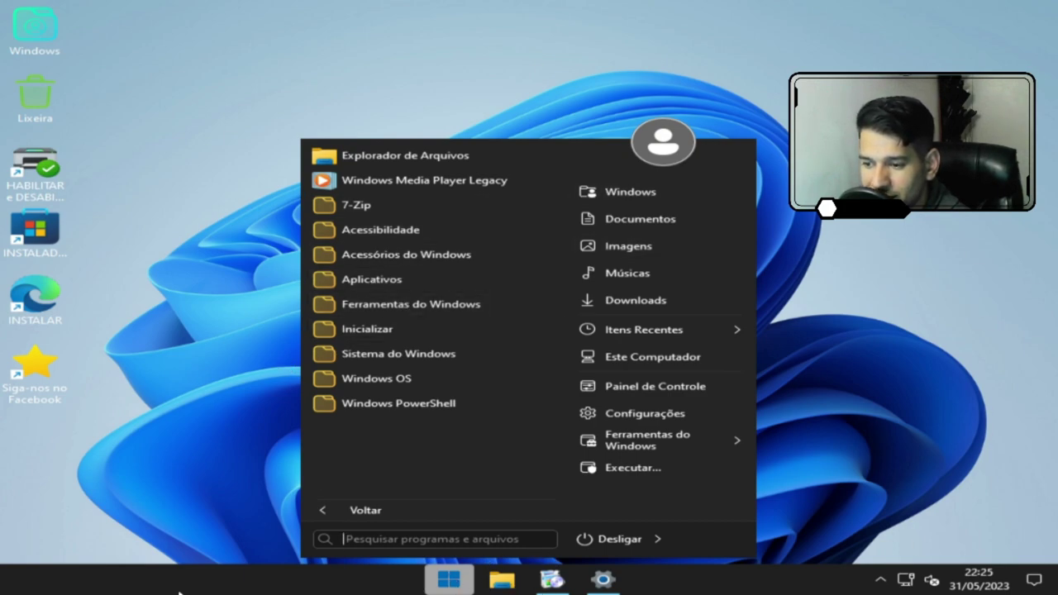
{"action": "right_click", "coordinate": [441, 587]}
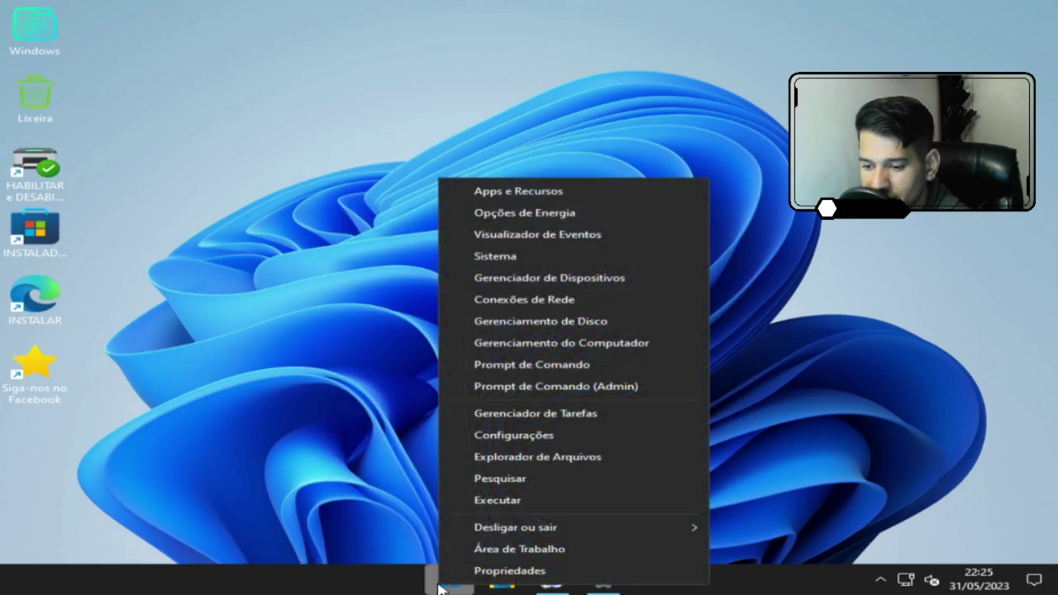
{"action": "left_click", "coordinate": [440, 587]}
{"action": "right_click", "coordinate": [441, 587]}
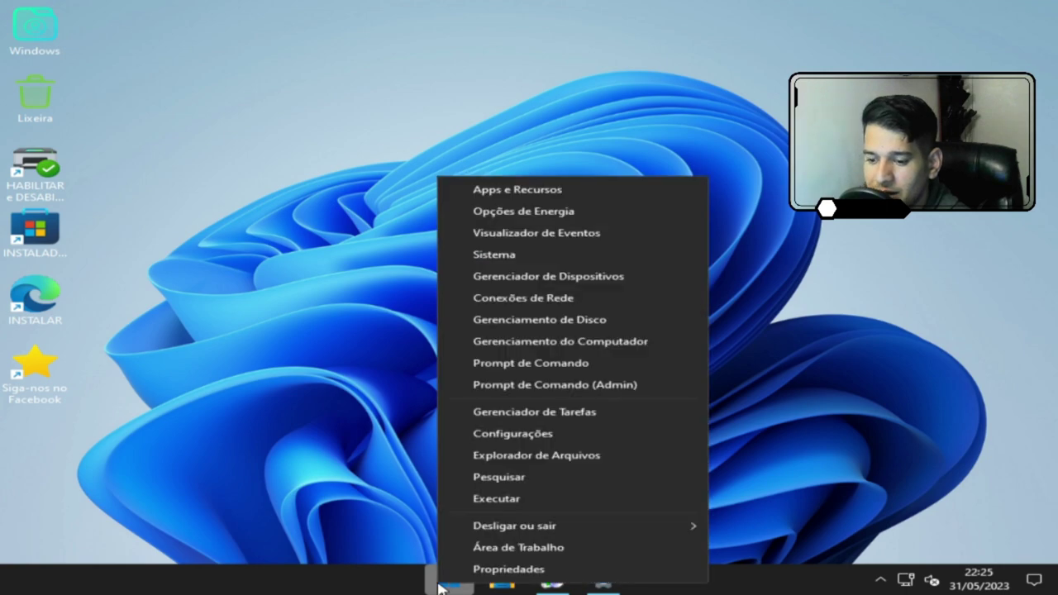
{"action": "left_click", "coordinate": [486, 581]}
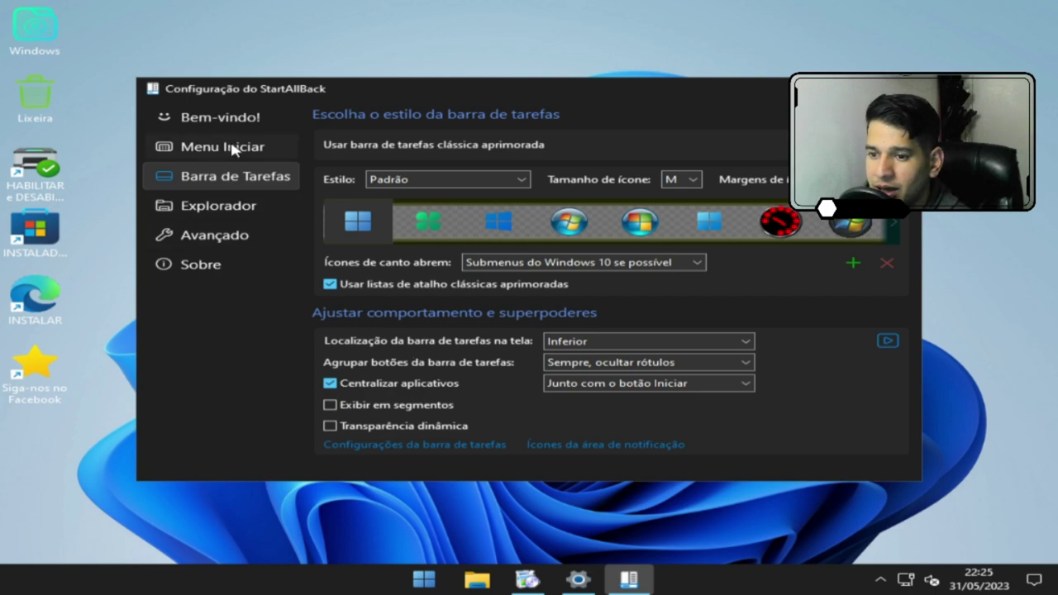
Browse the Start button icons in the taskbar style settings and choose the Batman logo
{"action": "left_click", "coordinate": [893, 224]}
{"action": "left_click", "coordinate": [893, 224]}
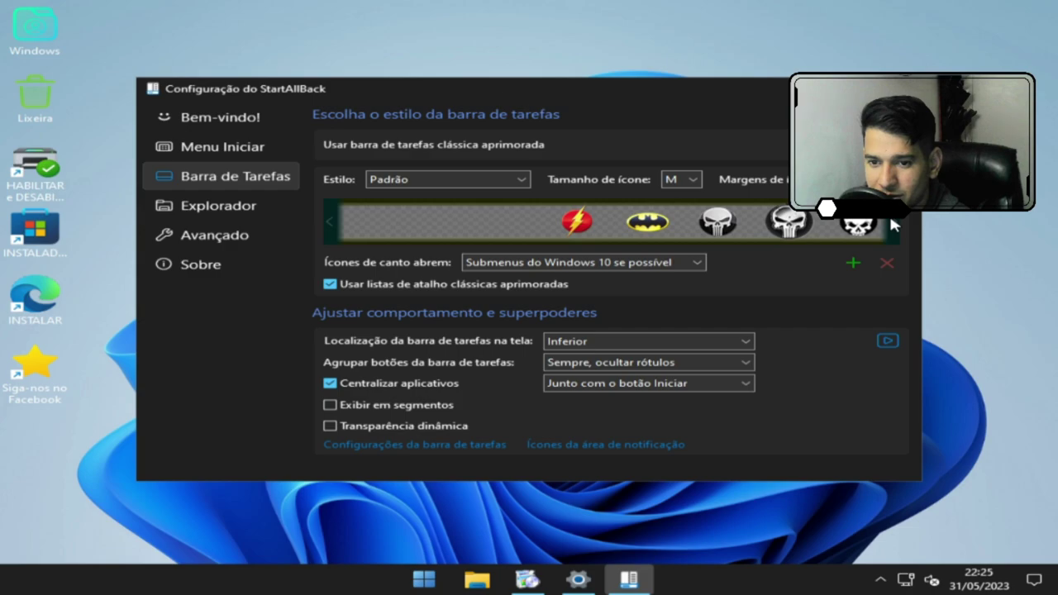
{"action": "left_click", "coordinate": [650, 225]}
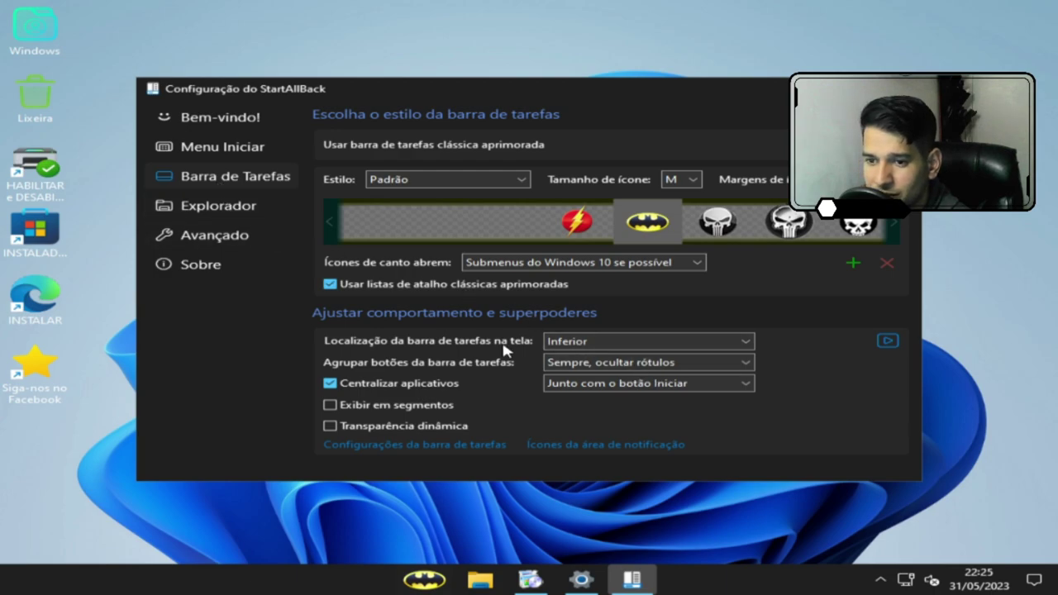
Enable custom colours for the Start menu and taskbar in the Avançado settings and set both effects to Transparente
{"action": "left_click", "coordinate": [210, 237]}
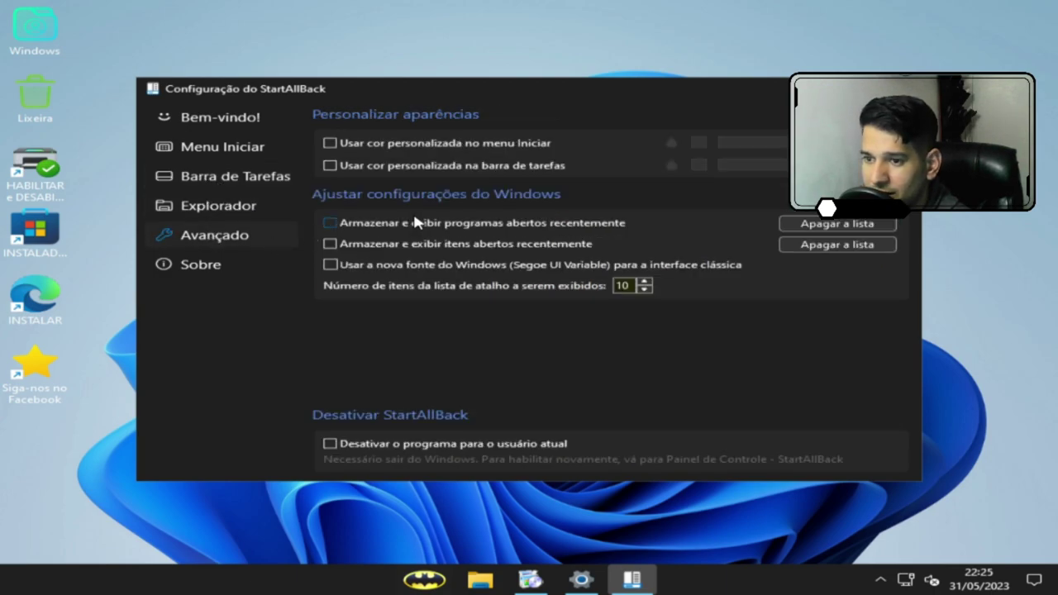
{"action": "left_click", "coordinate": [330, 166]}
{"action": "left_click", "coordinate": [330, 142]}
{"action": "left_click", "coordinate": [674, 145]}
{"action": "left_click", "coordinate": [684, 163]}
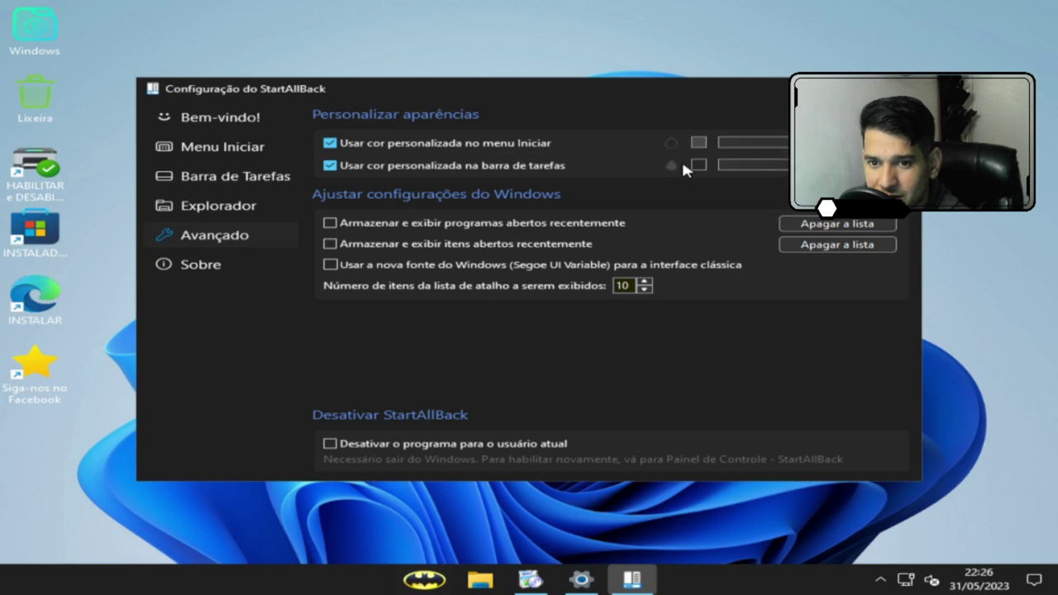
{"action": "left_click", "coordinate": [679, 163]}
{"action": "left_click", "coordinate": [680, 187]}
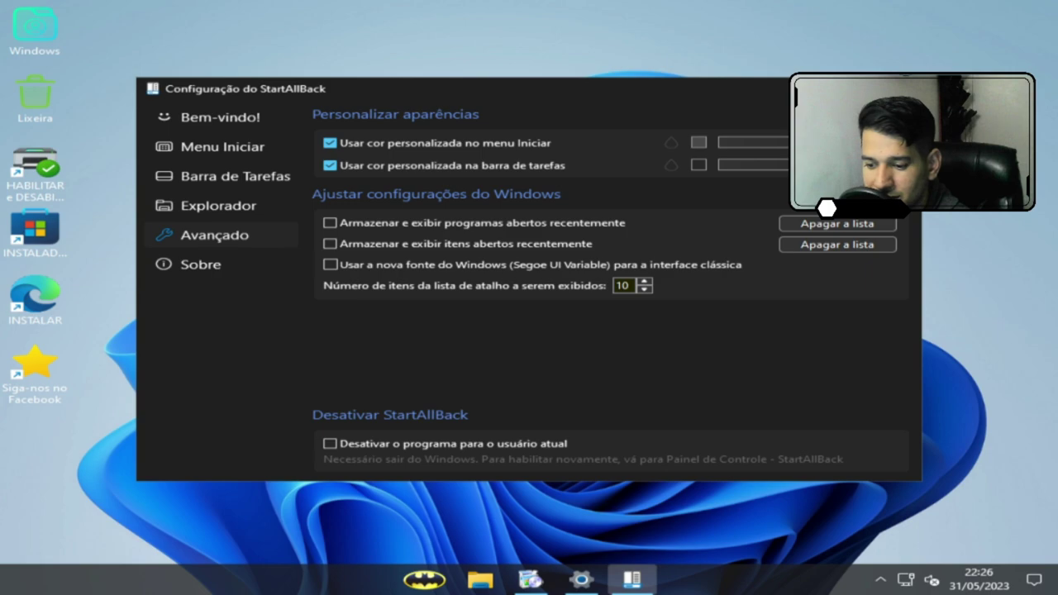
Lower the taskbar and Start menu colour intensity to the minimum, keeping the Start menu effect on Transparente
{"action": "left_click_drag", "start_coordinate": [827, 165], "coordinate": [657, 172]}
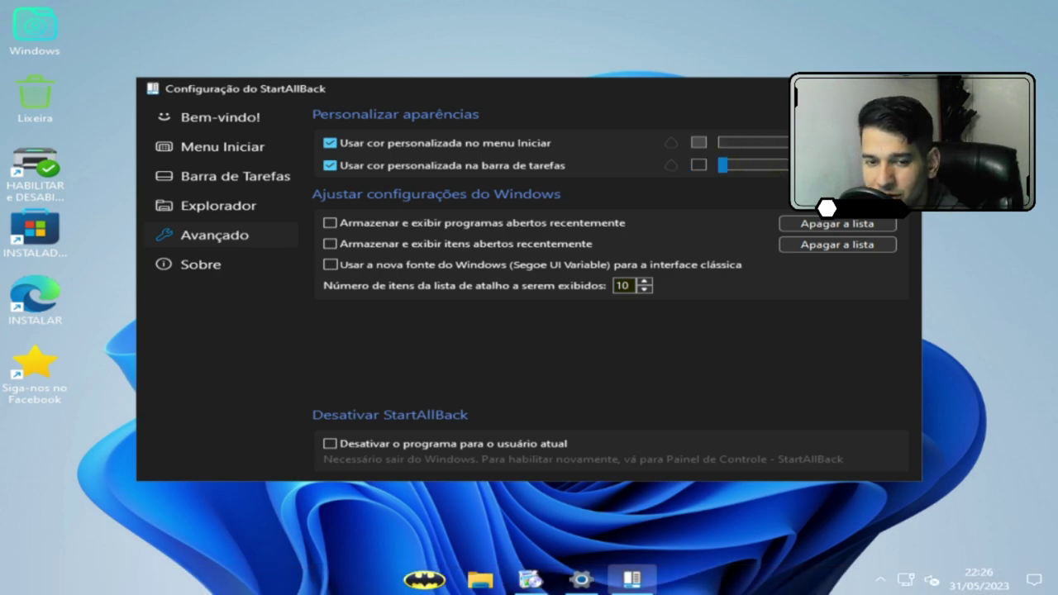
{"action": "left_click_drag", "start_coordinate": [814, 142], "coordinate": [695, 142]}
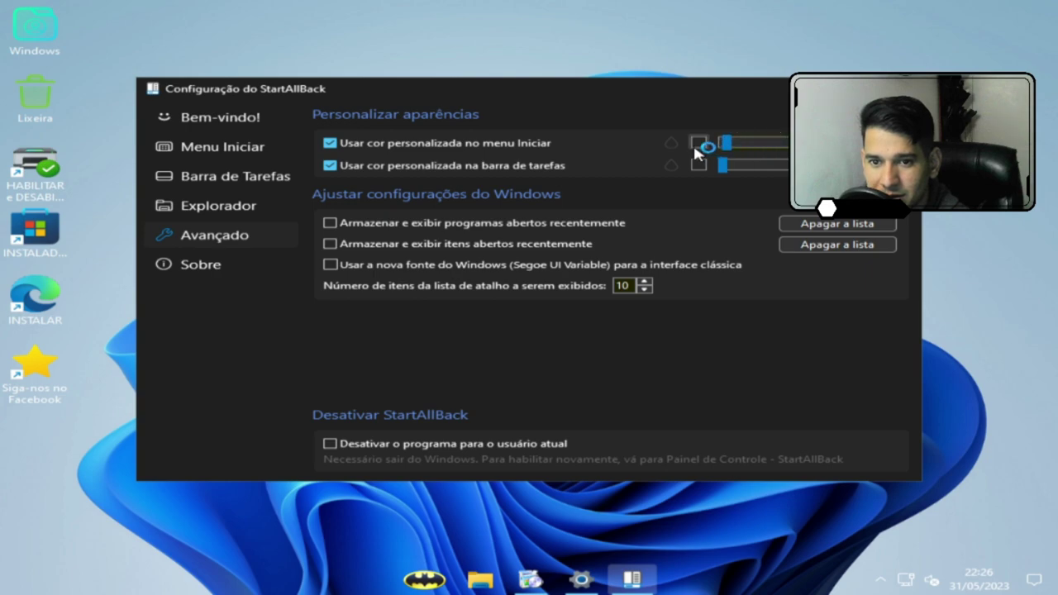
{"action": "left_click", "coordinate": [673, 143]}
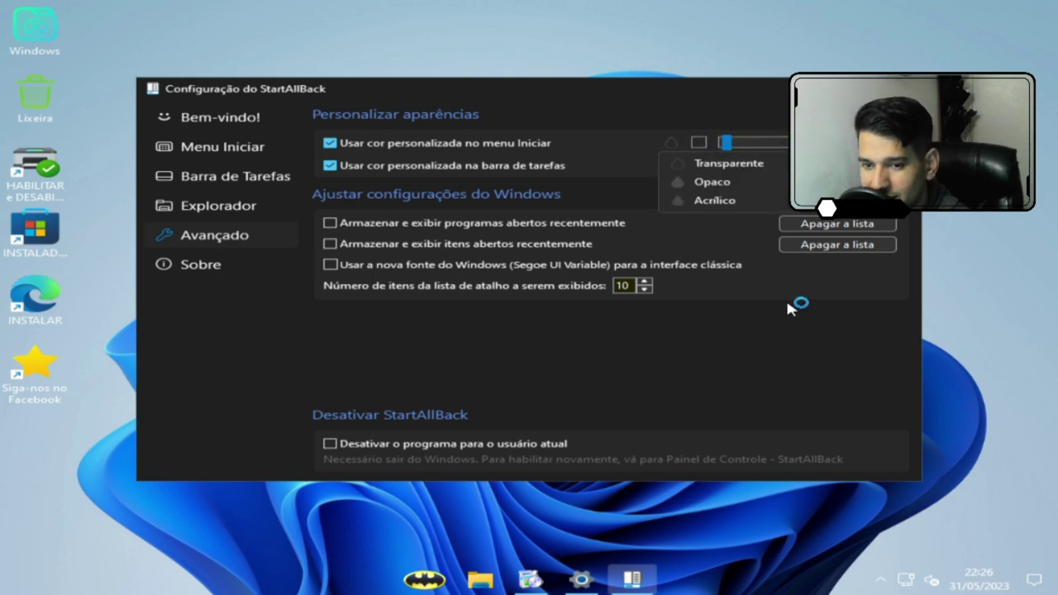
{"action": "left_click", "coordinate": [728, 164]}
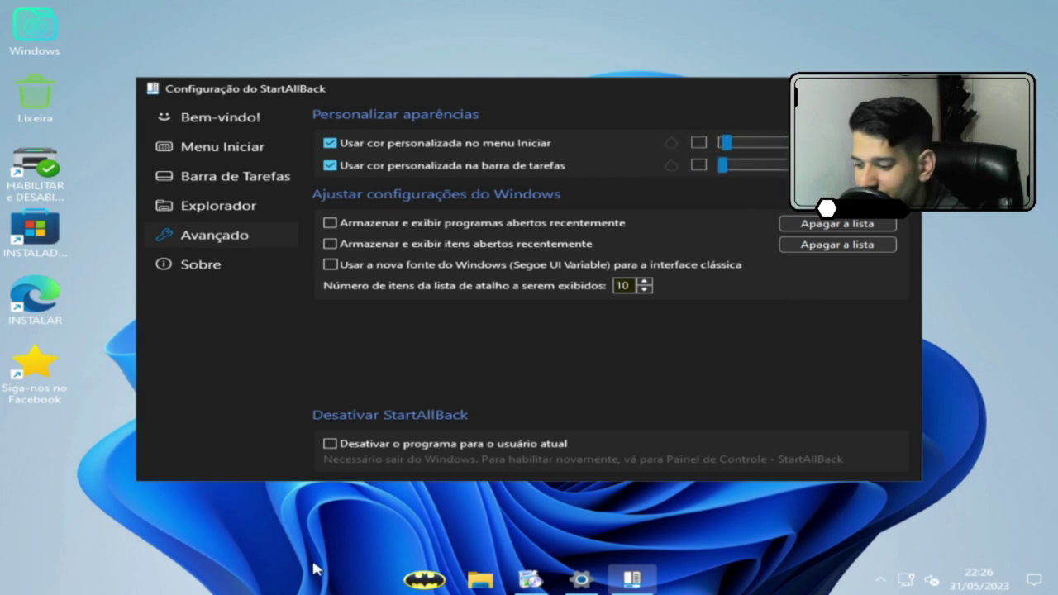
Check the transparent Start menu and taskbar against the desktop wallpaper
{"action": "left_click", "coordinate": [434, 583]}
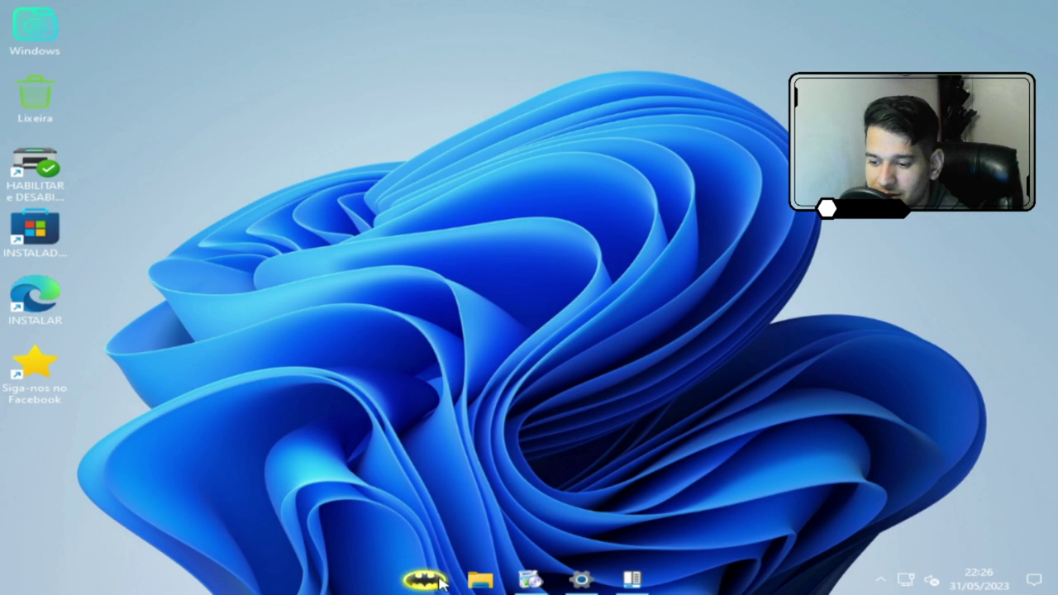
{"action": "left_click", "coordinate": [438, 581]}
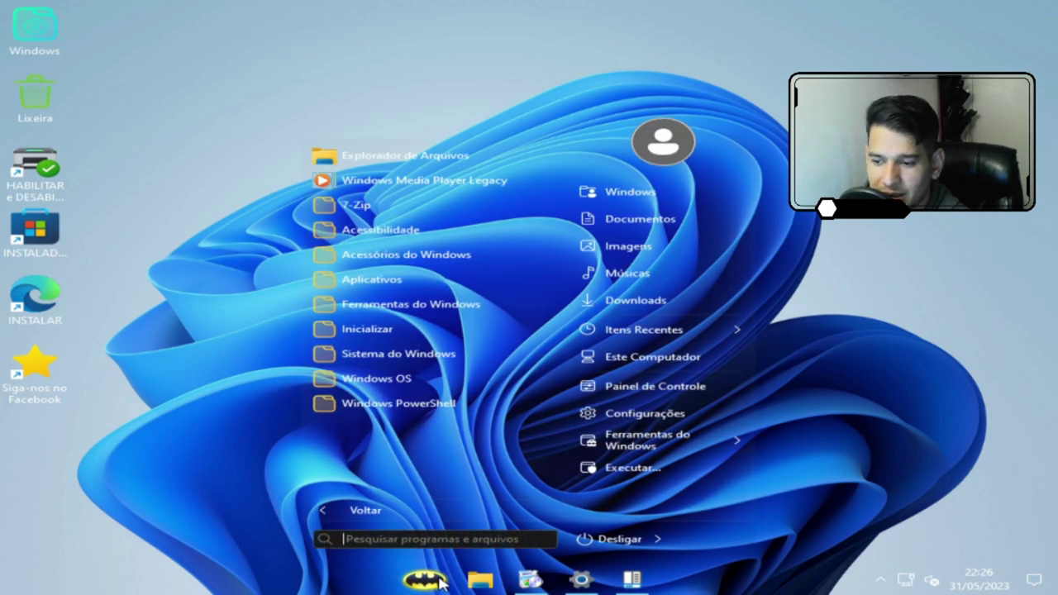
{"action": "left_click", "coordinate": [441, 581]}
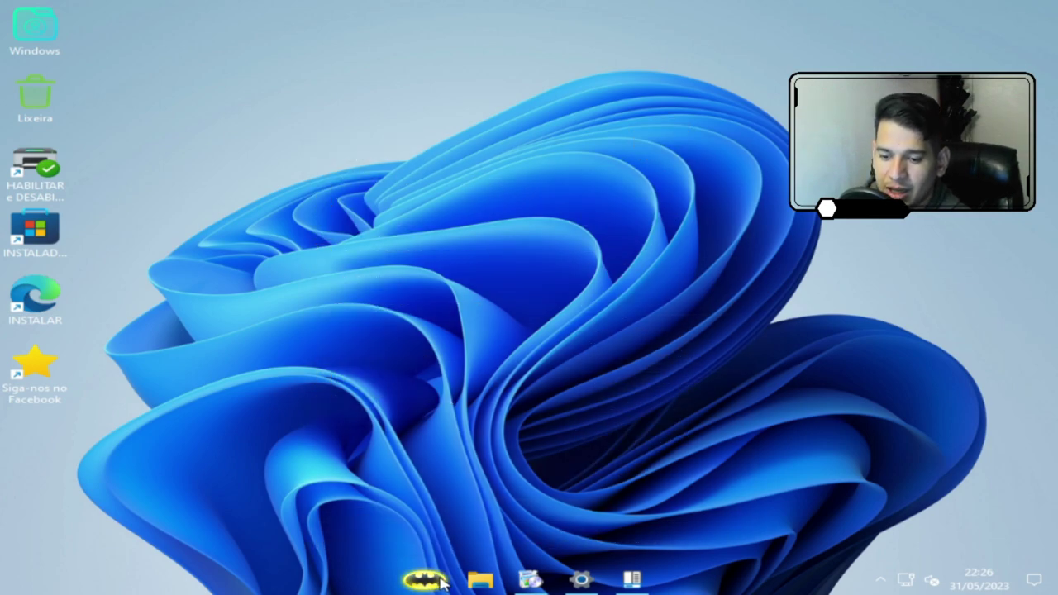
{"action": "right_click", "coordinate": [423, 581]}
{"action": "left_click", "coordinate": [463, 546]}
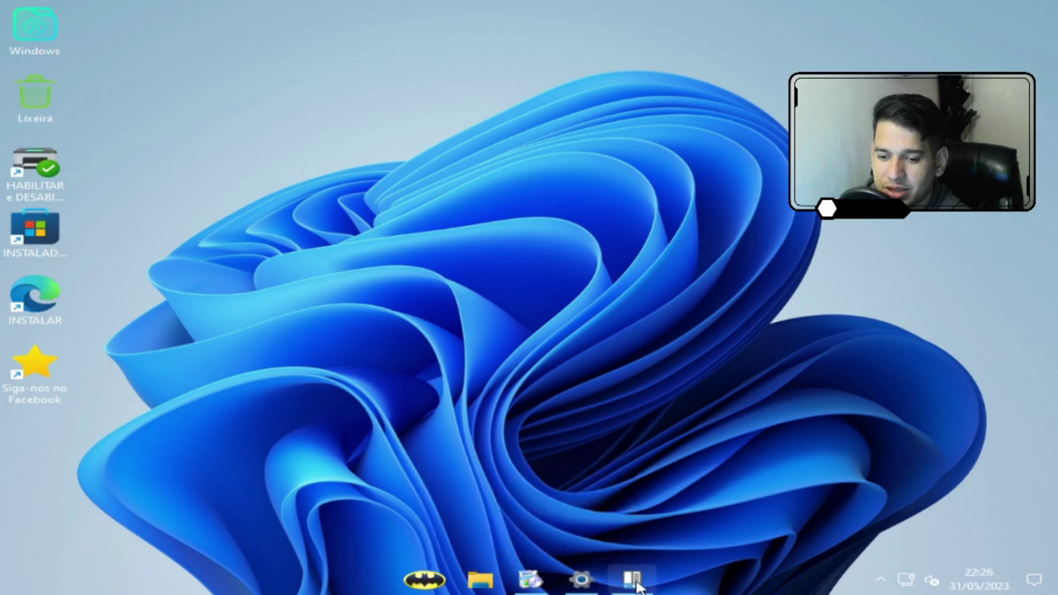
Bring up the Microsoft Edge installer, try to close it and choose Continuar in the cancellation prompt
{"action": "left_click", "coordinate": [538, 581]}
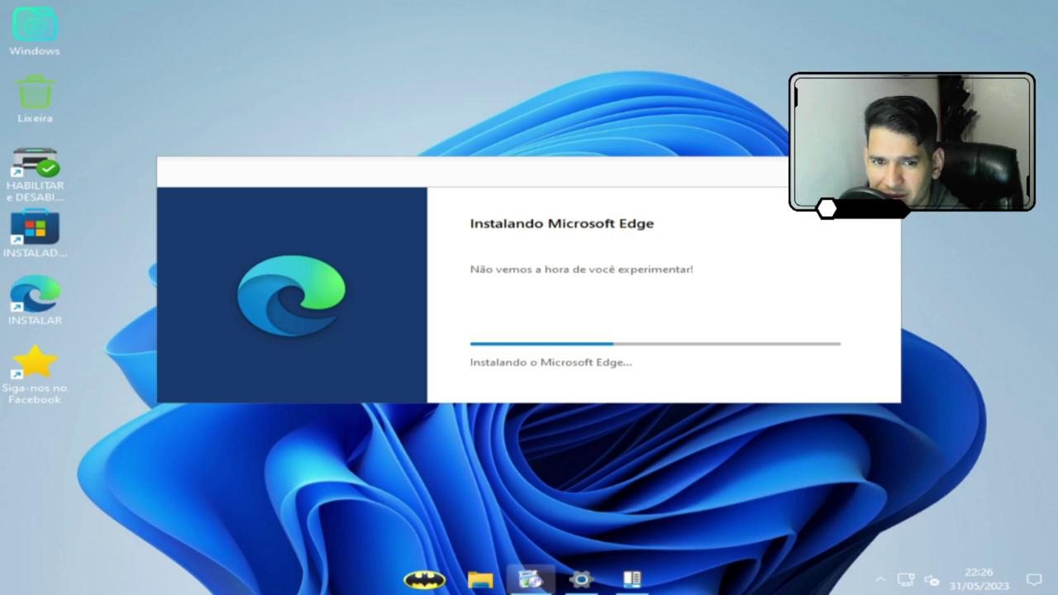
{"action": "key", "text": "alt+F4"}
{"action": "left_click", "coordinate": [642, 318]}
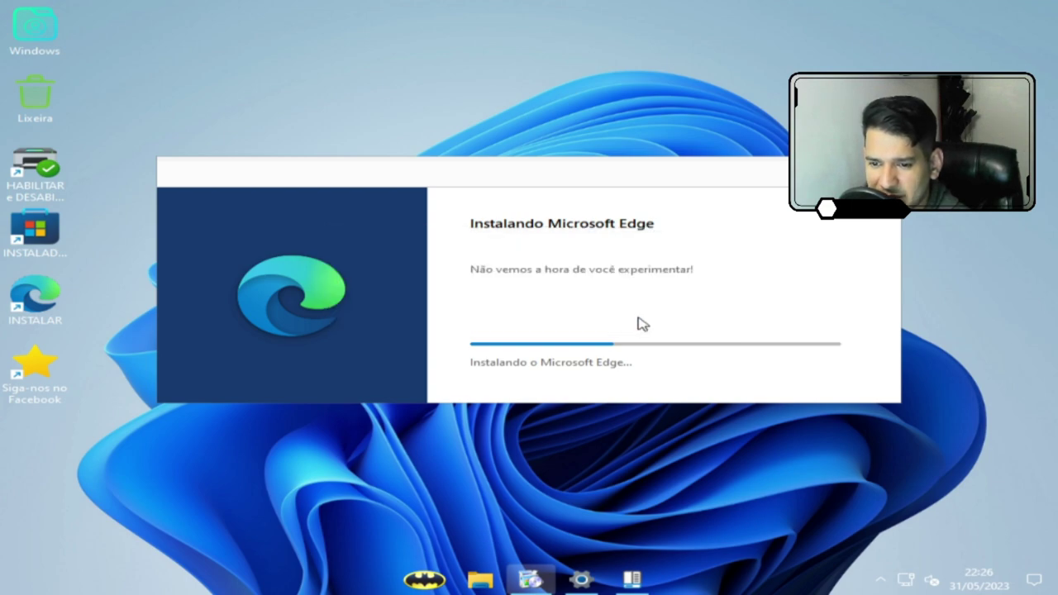
{"action": "key", "text": "alt+F4"}
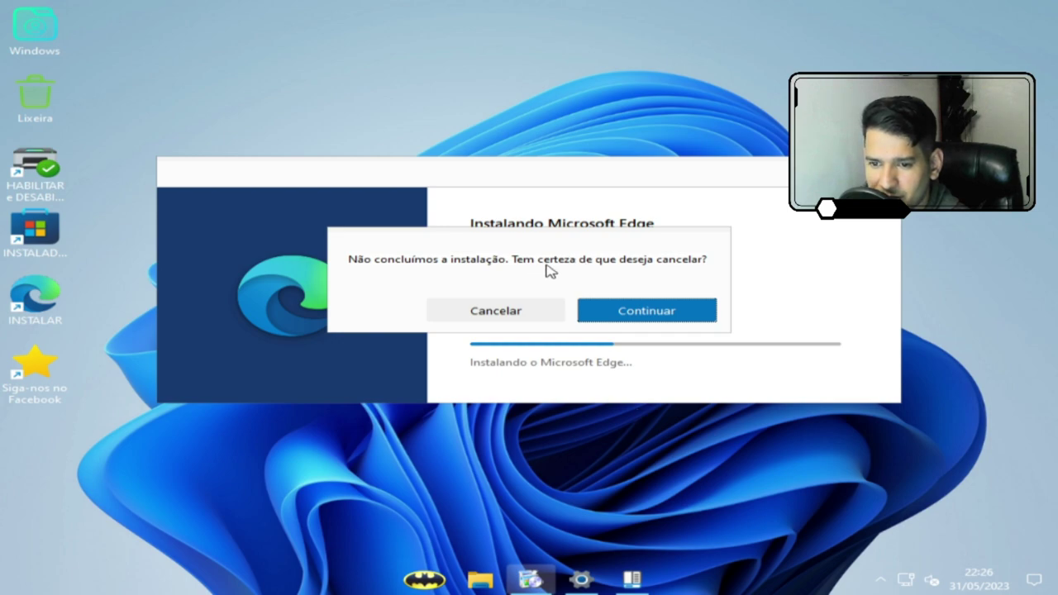
{"action": "left_click", "coordinate": [620, 310]}
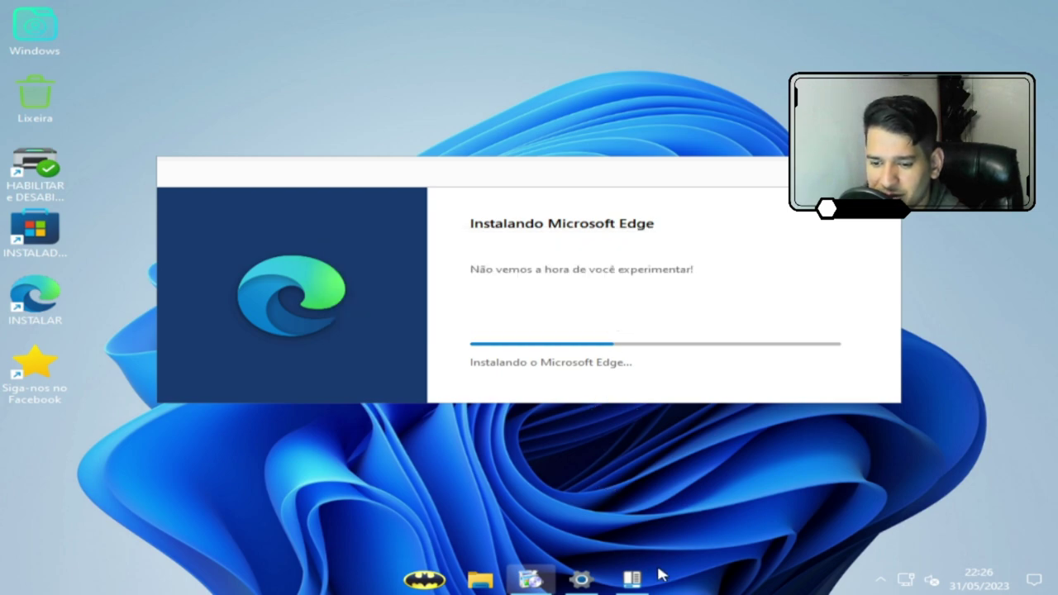
Open Gerenciador de Tarefas to view the running processes and bring the StartAllBack configuration to the front
{"action": "right_click", "coordinate": [683, 584]}
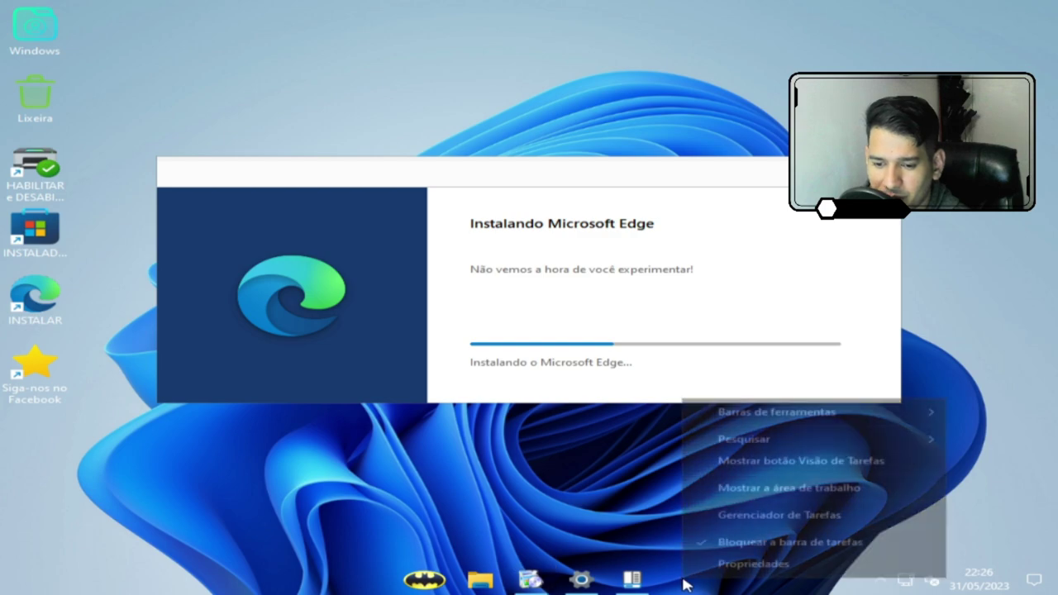
{"action": "left_click", "coordinate": [746, 531]}
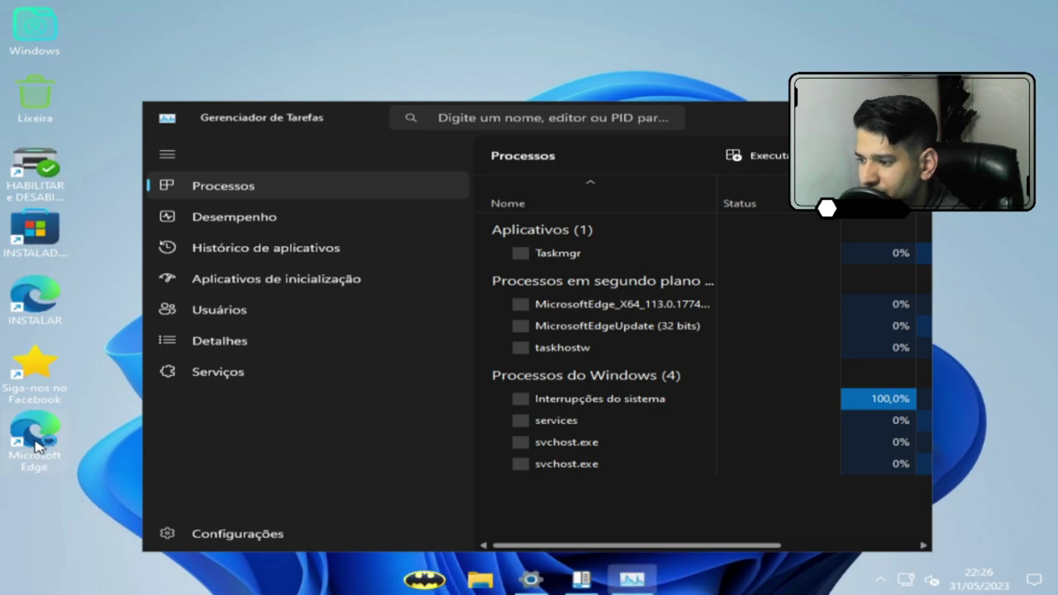
{"action": "left_click", "coordinate": [597, 581]}
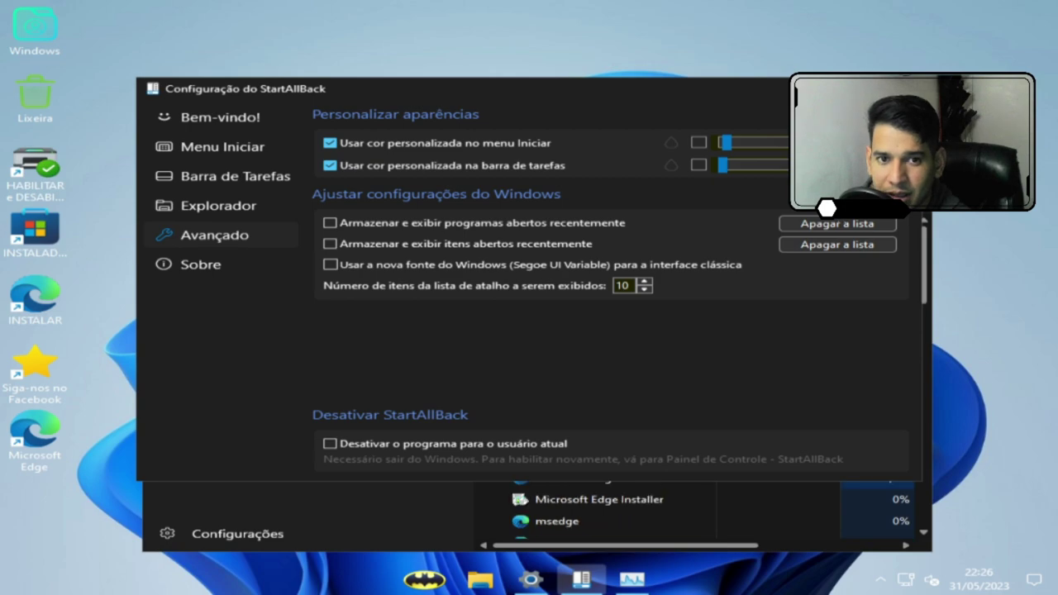
Close the StartAllBack configuration and select the Microsoft Edge process group in the maximized Gerenciador de Tarefas
{"action": "key", "text": "alt+F4"}
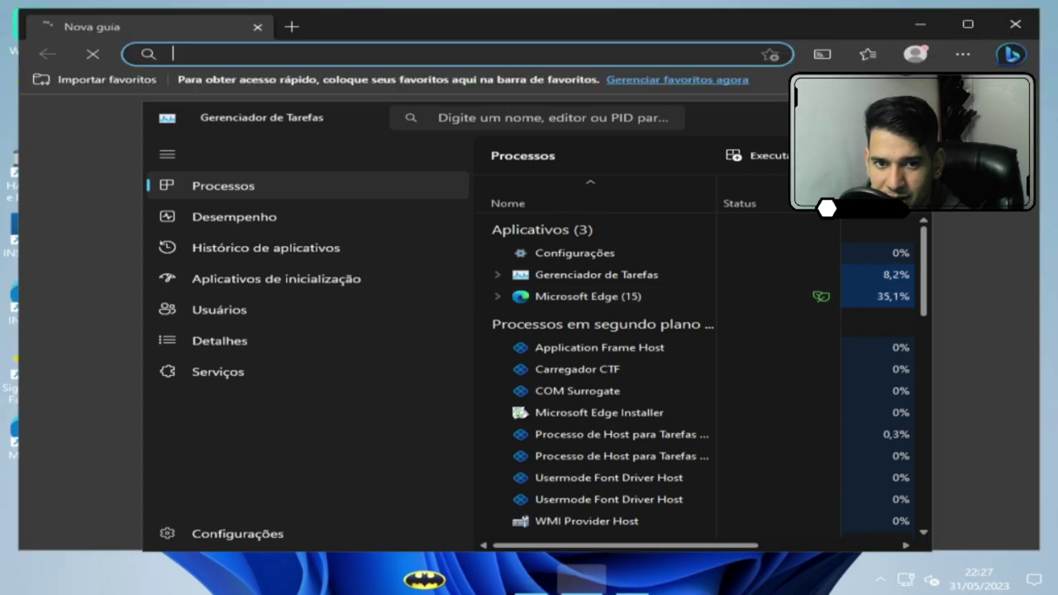
{"action": "left_click", "coordinate": [877, 118]}
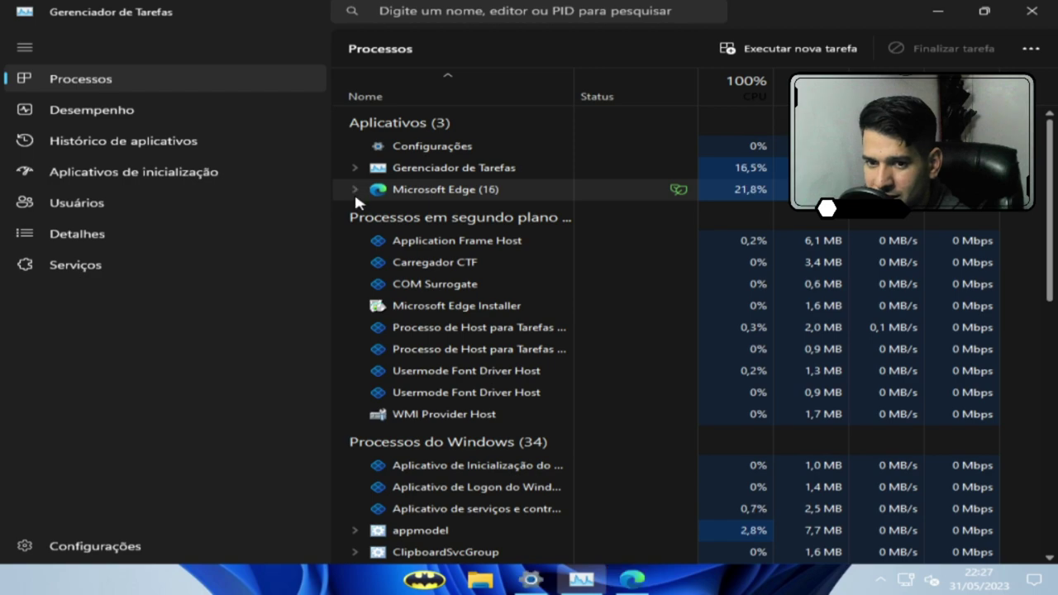
{"action": "left_click", "coordinate": [356, 191]}
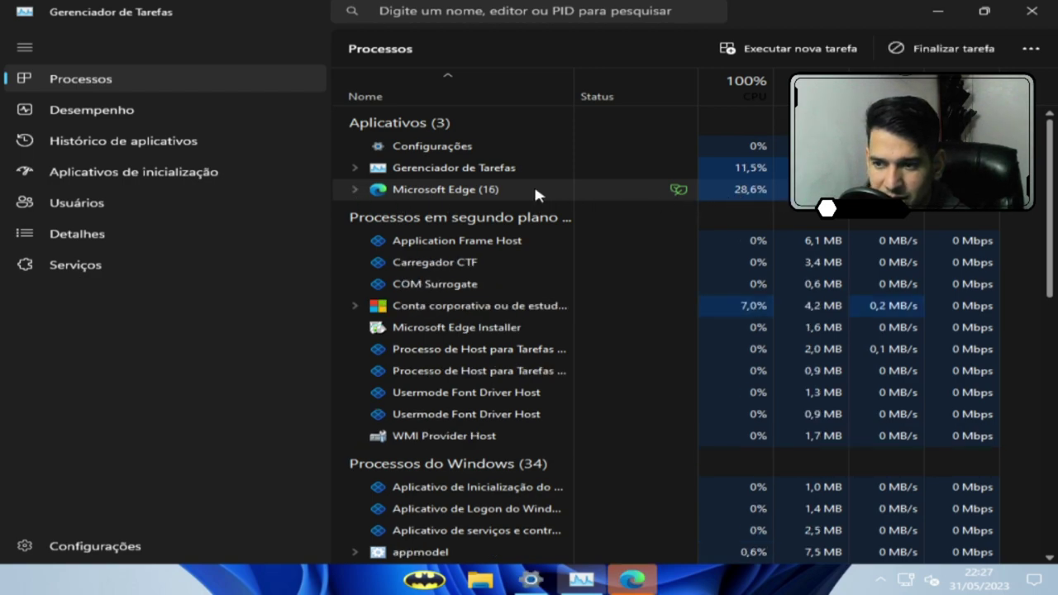
Check the open Edge window and end the Microsoft Edge process group in Gerenciador de Tarefas
{"action": "left_click", "coordinate": [938, 16]}
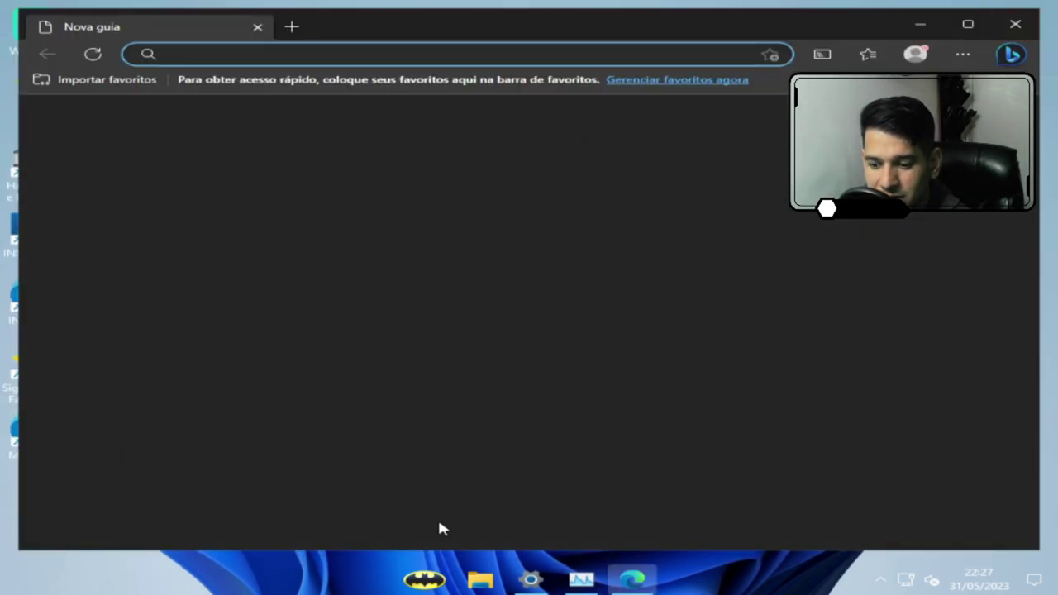
{"action": "left_click", "coordinate": [583, 581]}
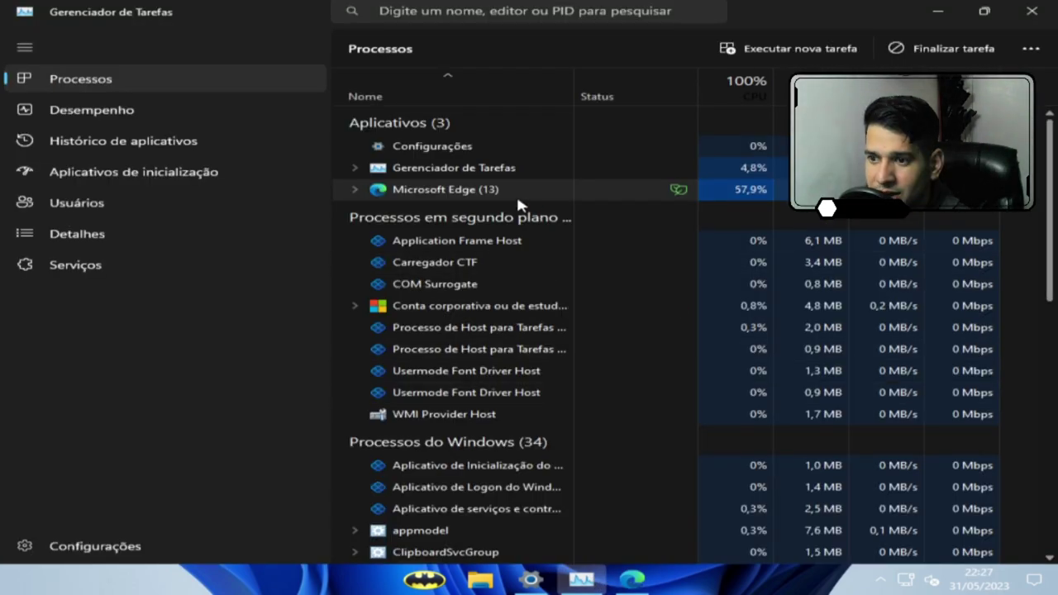
{"action": "left_click", "coordinate": [499, 191]}
{"action": "key", "text": "Delete"}
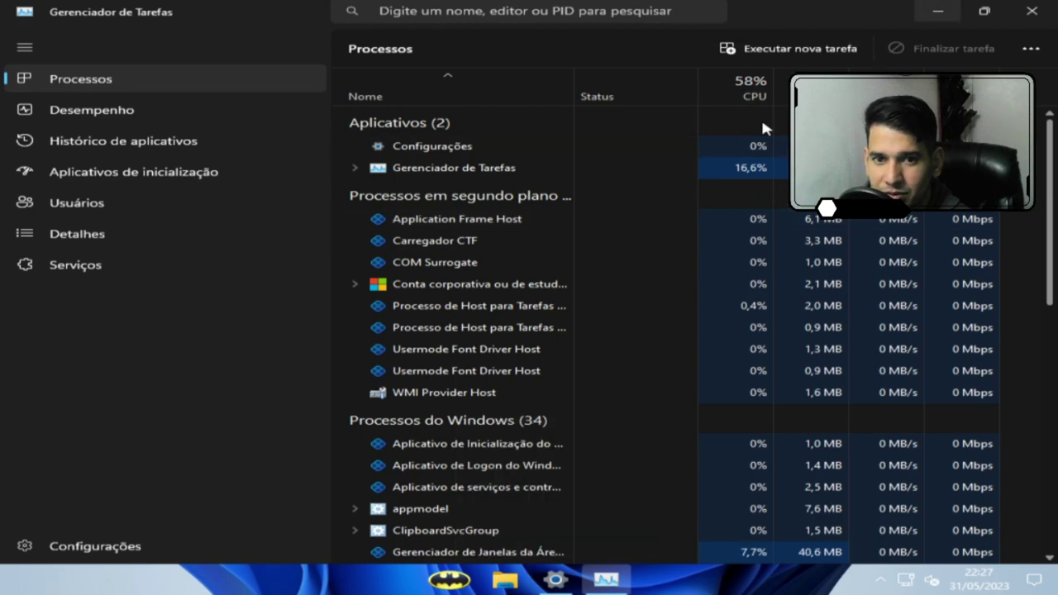
Look through the processes still running and start Microsoft Edge again from the desktop
{"action": "scroll", "coordinate": [524, 416], "scroll_direction": "down", "scroll_amount": 5}
{"action": "scroll", "coordinate": [530, 436], "scroll_direction": "down", "scroll_amount": 8}
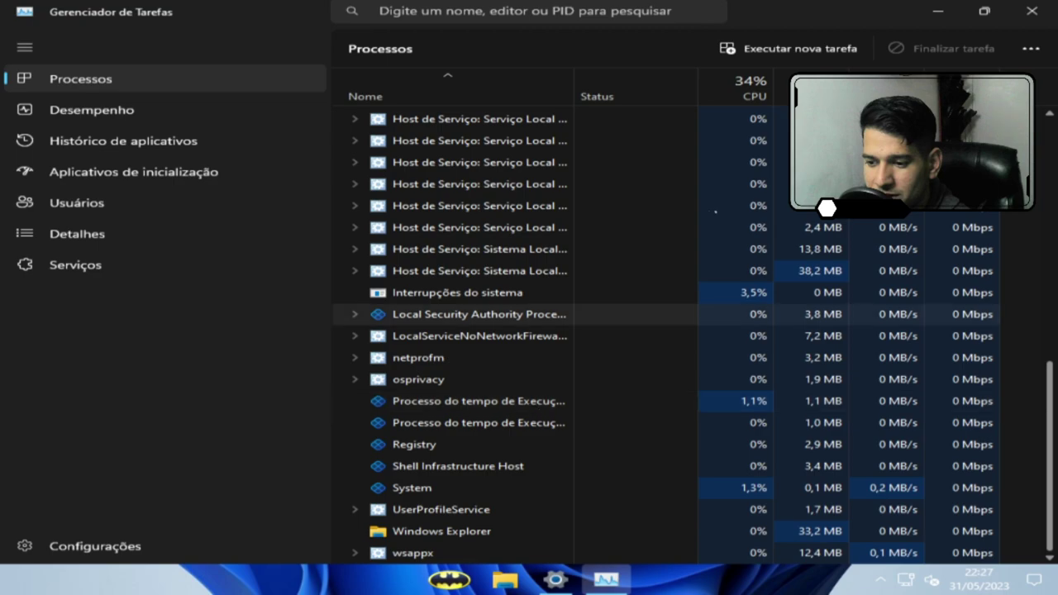
{"action": "left_click", "coordinate": [937, 11]}
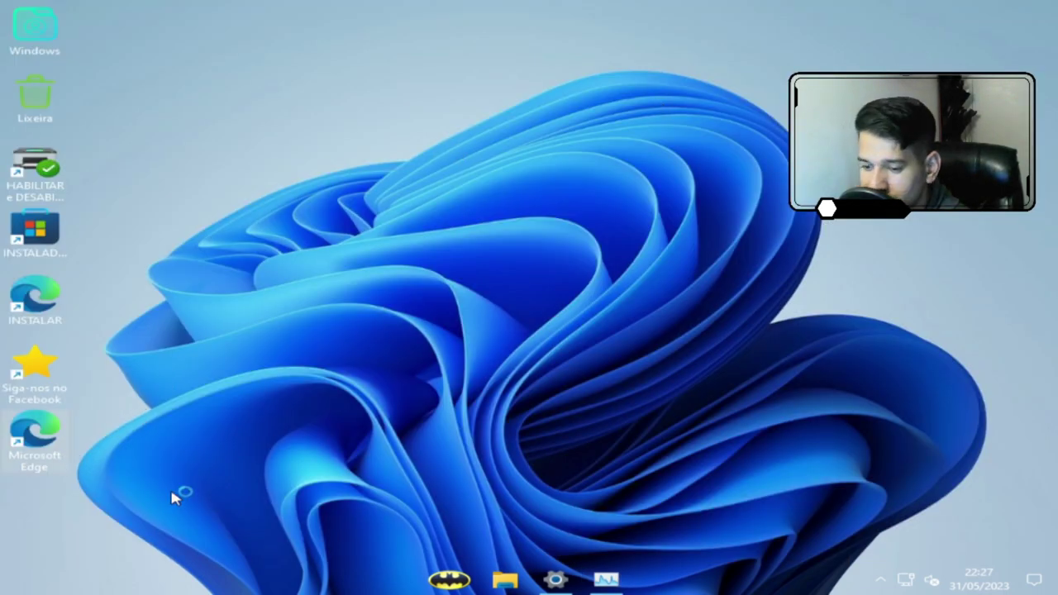
Return to Gerenciador de Tarefas and expand the Microsoft Edge group to examine its individual processes
{"action": "left_click", "coordinate": [606, 579]}
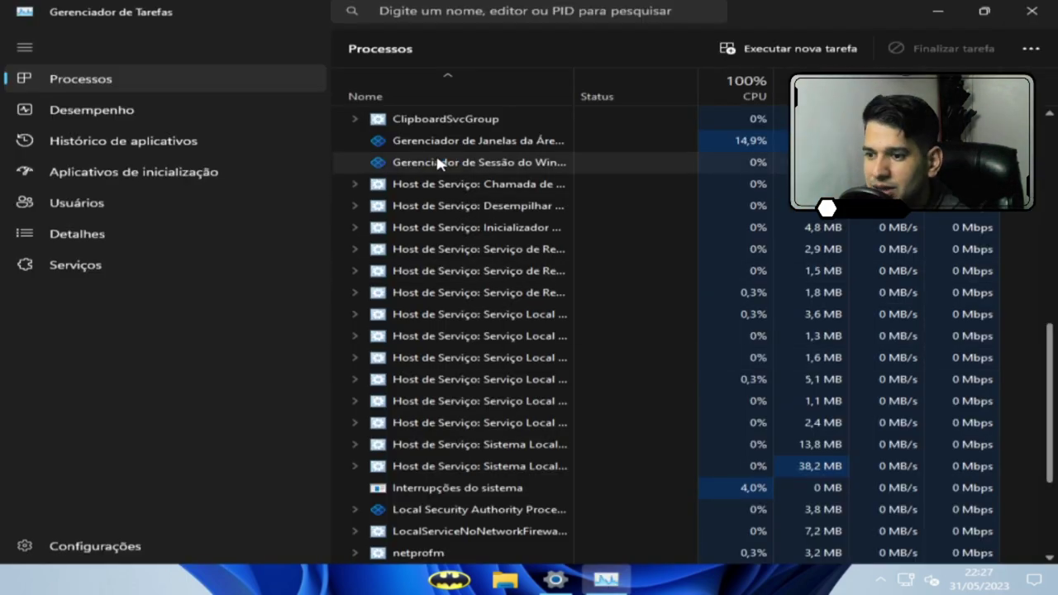
{"action": "scroll", "coordinate": [453, 203], "scroll_direction": "up", "scroll_amount": 3}
{"action": "scroll", "coordinate": [454, 206], "scroll_direction": "up", "scroll_amount": 4}
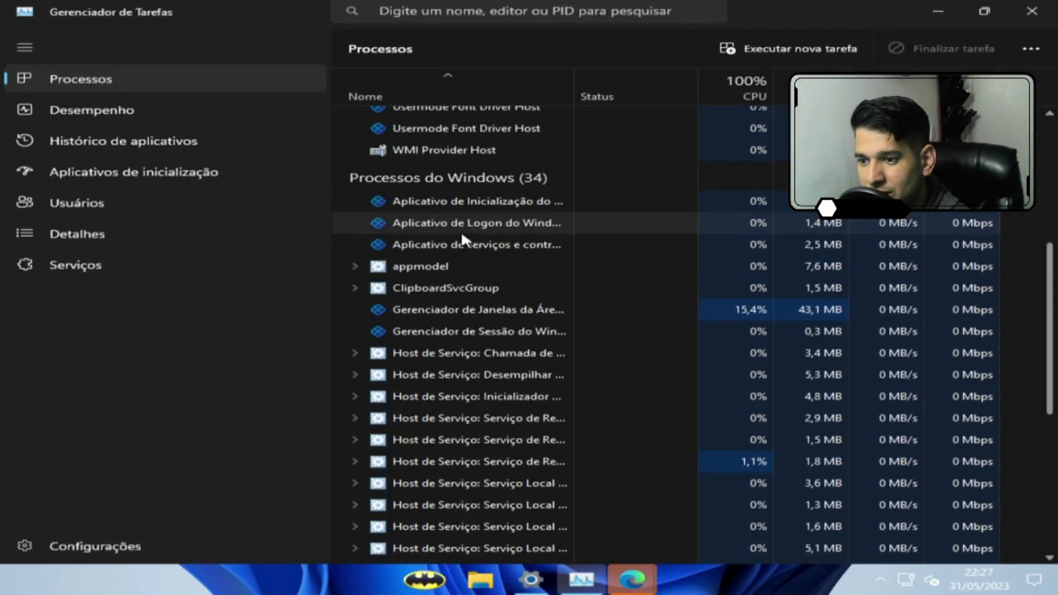
{"action": "scroll", "coordinate": [492, 261], "scroll_direction": "up", "scroll_amount": 2}
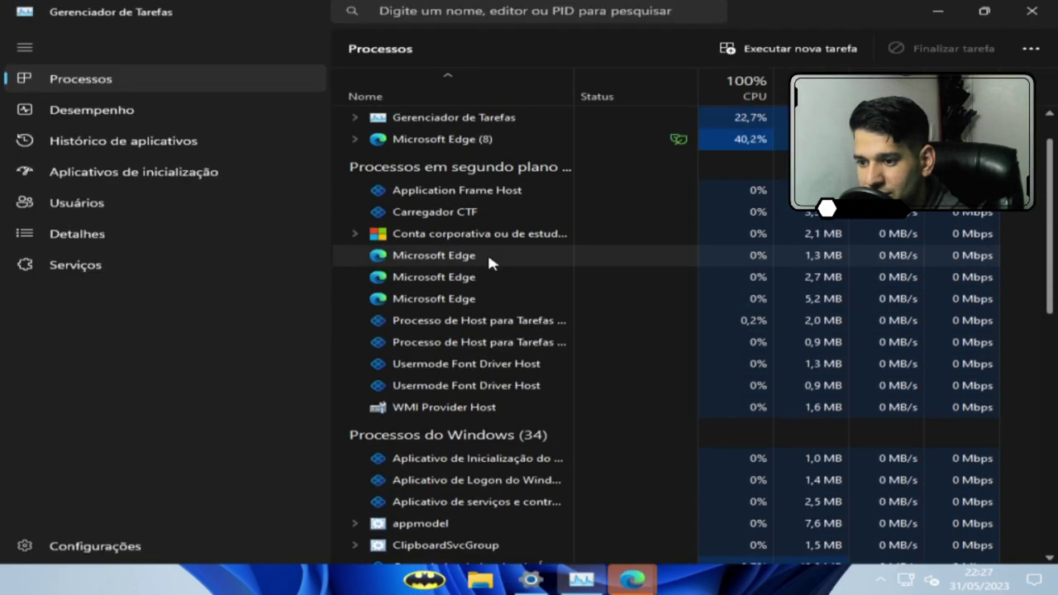
{"action": "scroll", "coordinate": [534, 310], "scroll_direction": "up", "scroll_amount": 2}
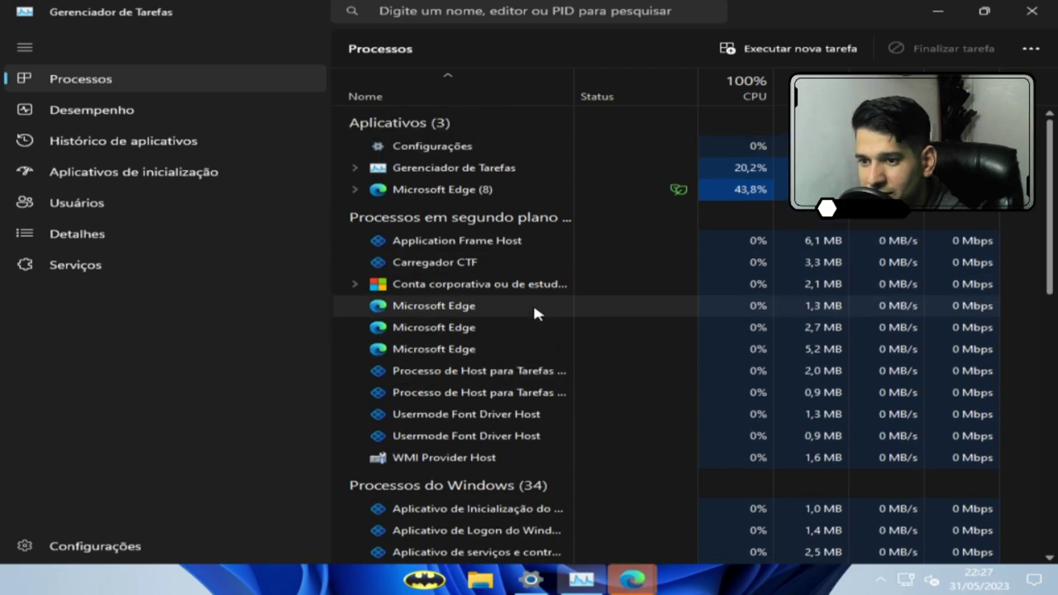
{"action": "left_click", "coordinate": [355, 189]}
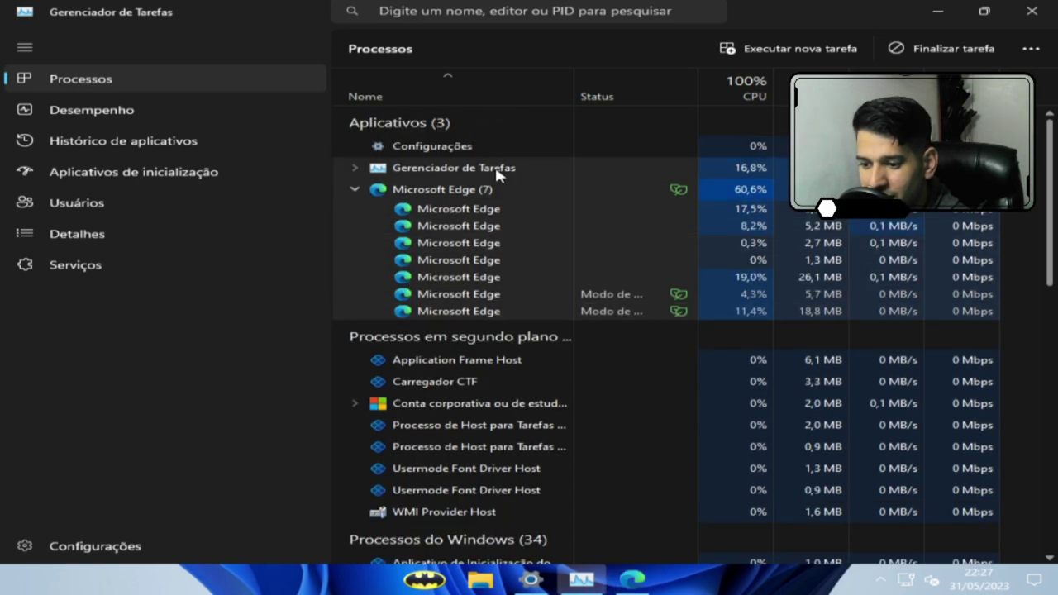
{"action": "scroll", "coordinate": [453, 447], "scroll_direction": "down", "scroll_amount": 1}
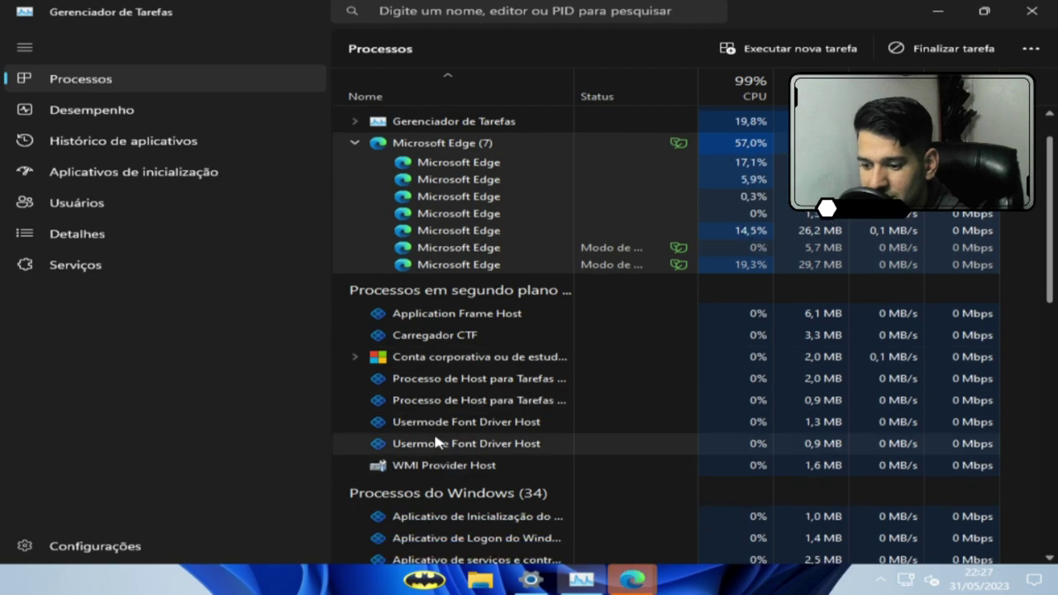
{"action": "scroll", "coordinate": [435, 432], "scroll_direction": "up", "scroll_amount": 1}
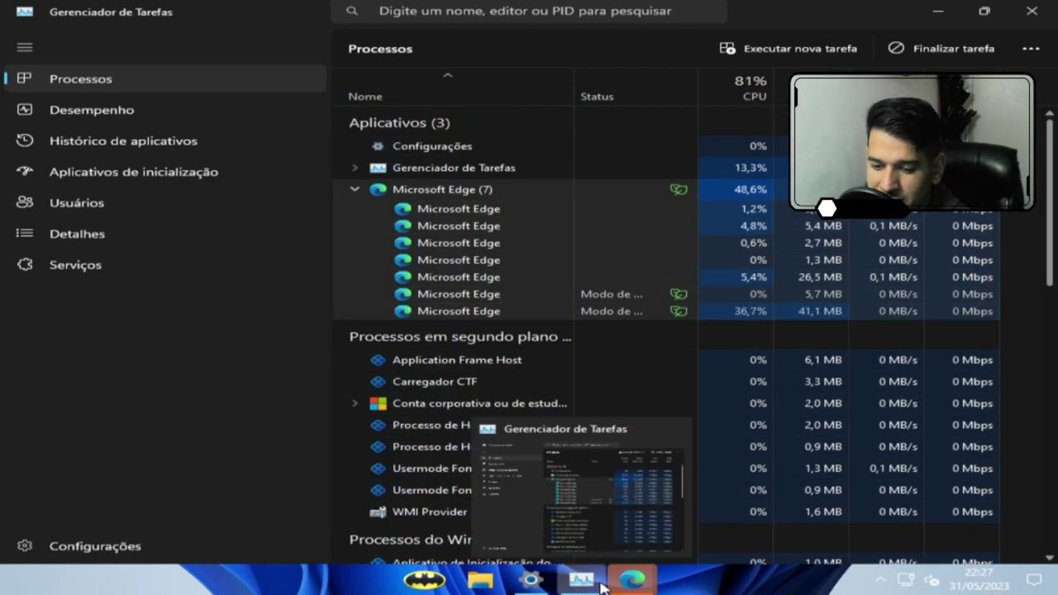
Bring up Edge's new tab page, and close the Microsoft Edge windows and Gerenciador de Tarefas
{"action": "left_click", "coordinate": [633, 579]}
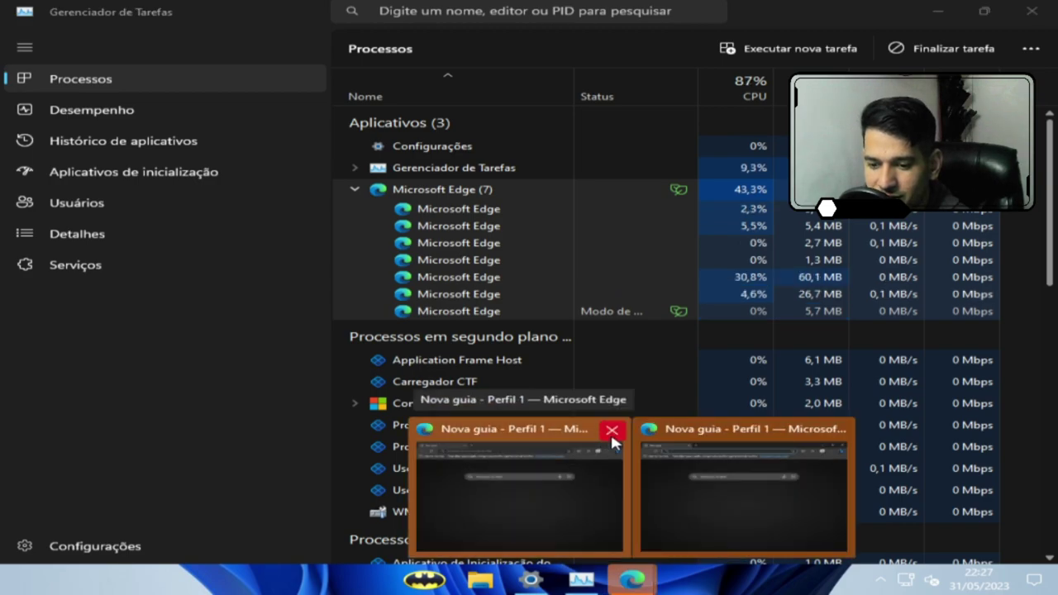
{"action": "left_click", "coordinate": [603, 447]}
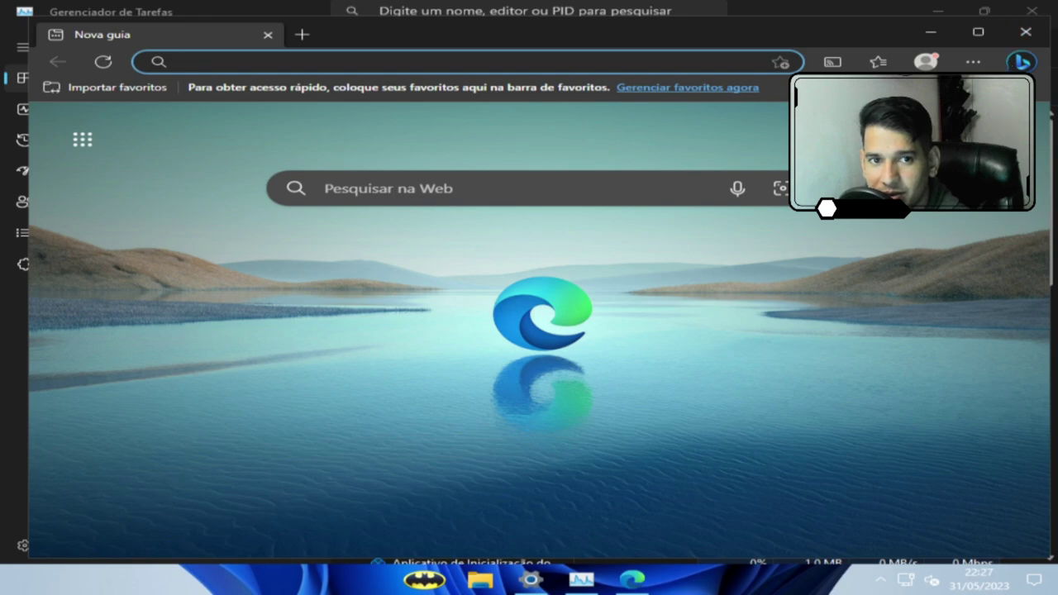
{"action": "left_click", "coordinate": [1028, 26]}
{"action": "left_click", "coordinate": [1034, 11]}
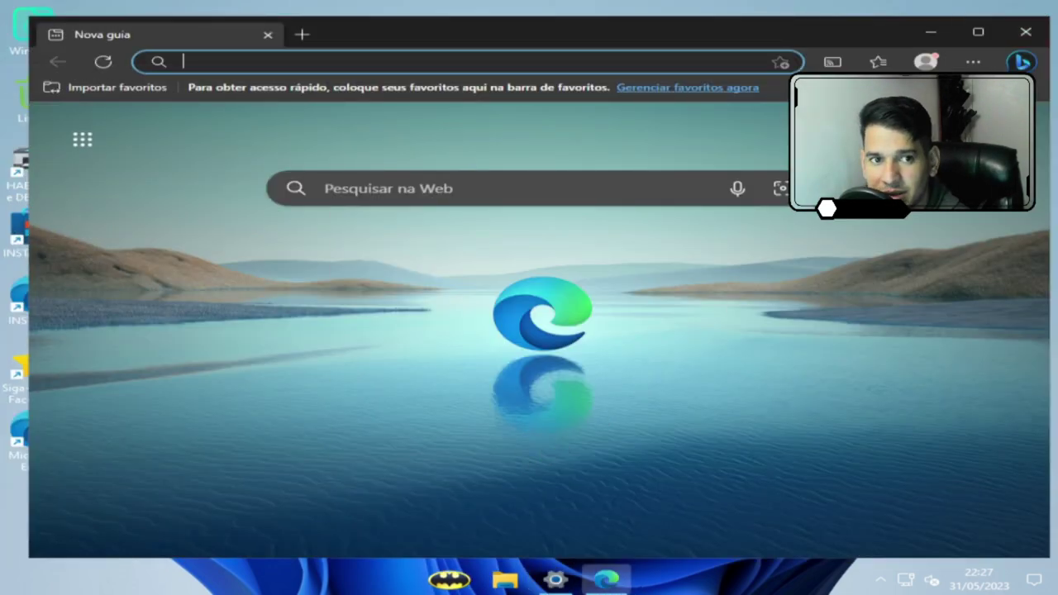
{"action": "left_click", "coordinate": [1027, 32]}
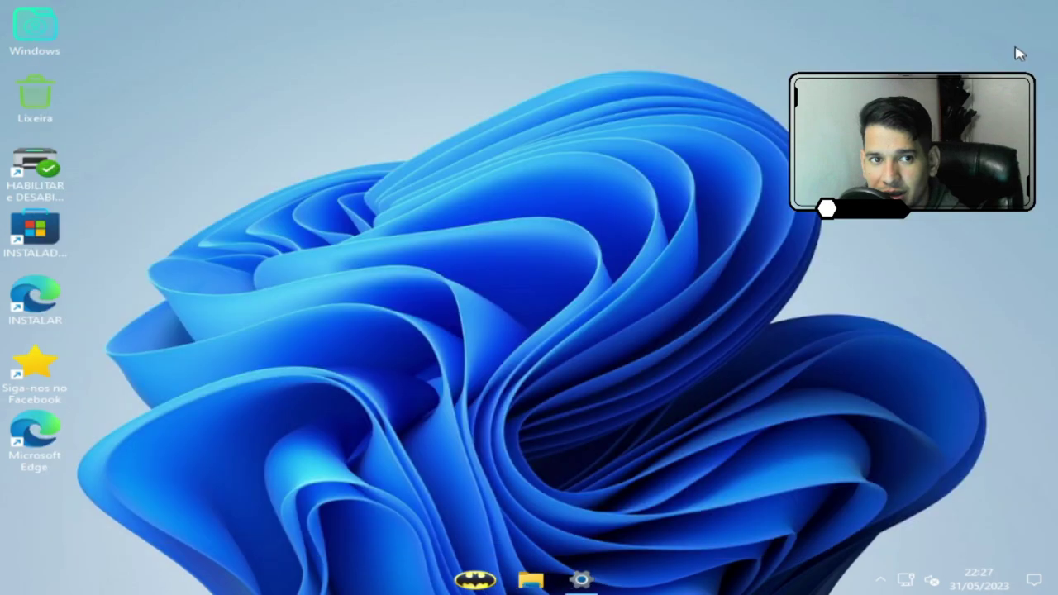
Reopen Gerenciador de Tarefas and examine the background and Windows processes running with Edge closed
{"action": "right_click", "coordinate": [658, 589]}
{"action": "left_click", "coordinate": [741, 529]}
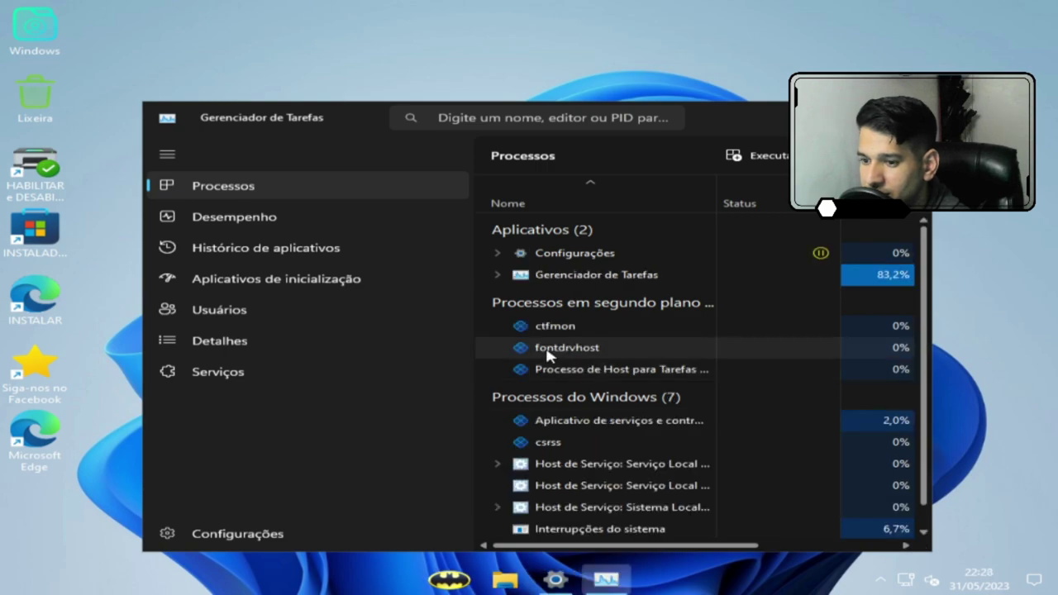
{"action": "scroll", "coordinate": [573, 417], "scroll_direction": "down", "scroll_amount": 2}
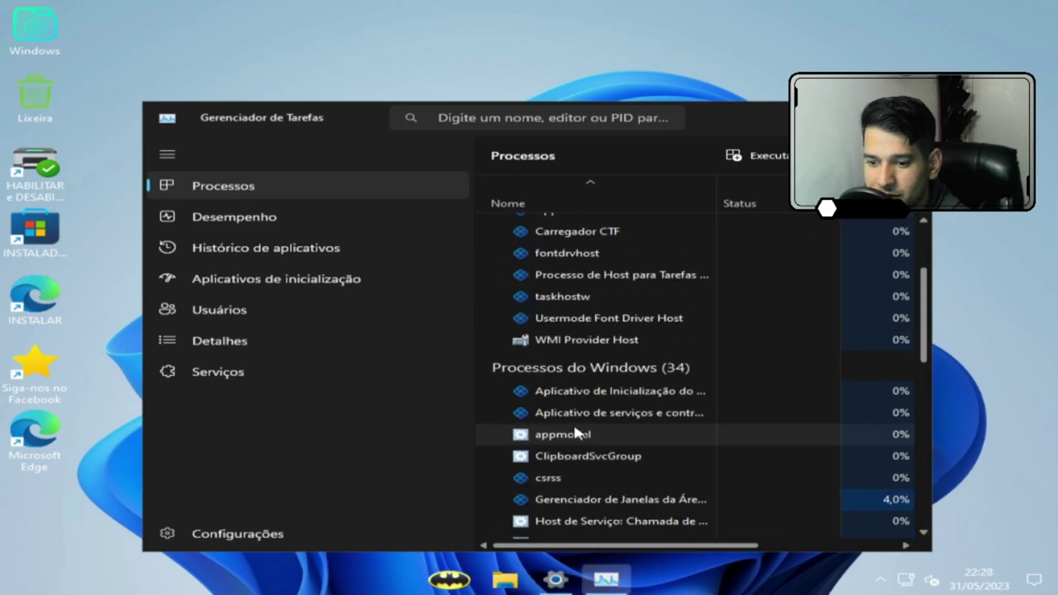